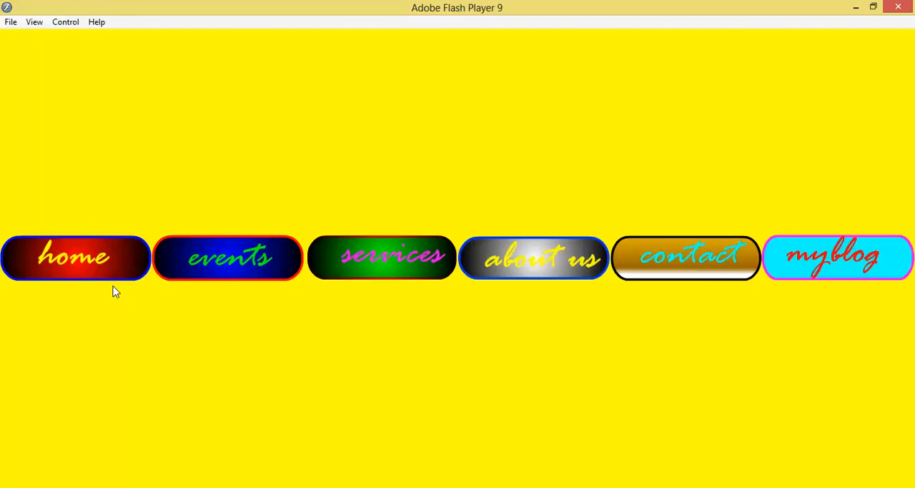
# Step: Test the hover and pressed states of the home button in the sample menu preview
pyautogui.click(105, 281)
pyautogui.click(95, 263)
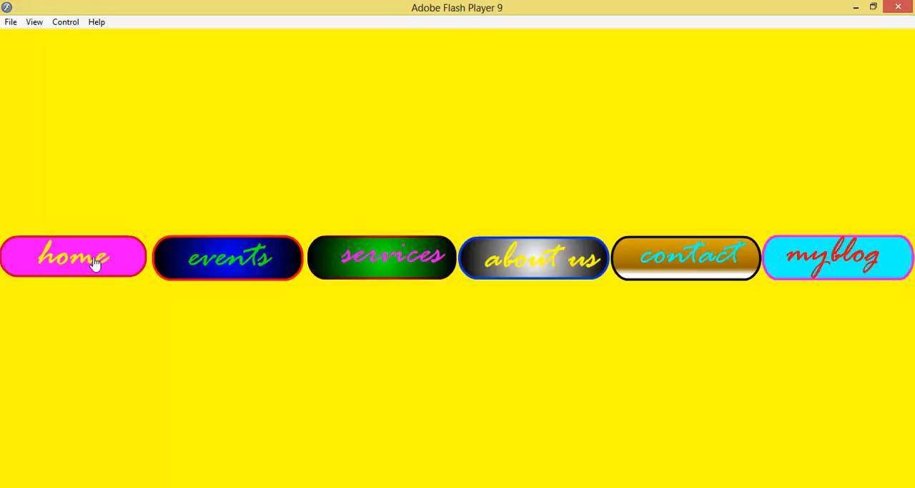
pyautogui.click(95, 262)
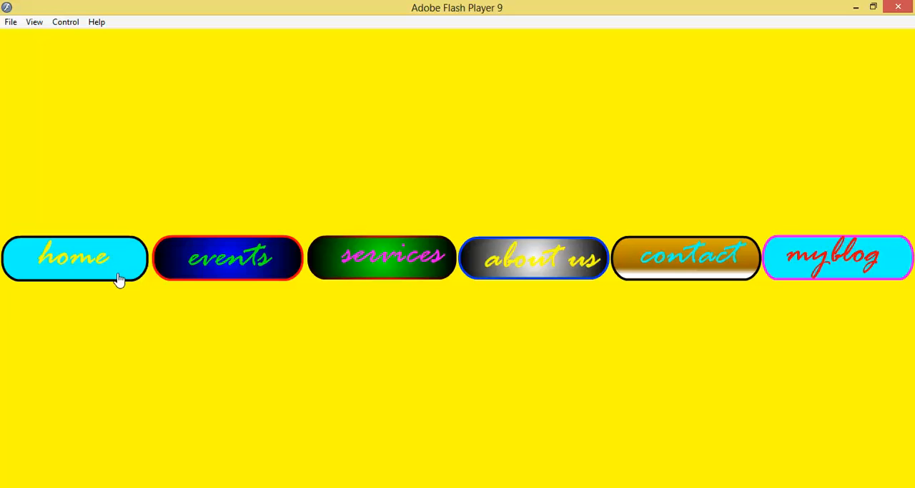
pyautogui.click(119, 279)
# Step: Switch to Adobe Flash CS3 and draw a rectangle about 308 by 93 pixels with a green outline and red radial gradient fill
pyautogui.moveTo(115, 486)
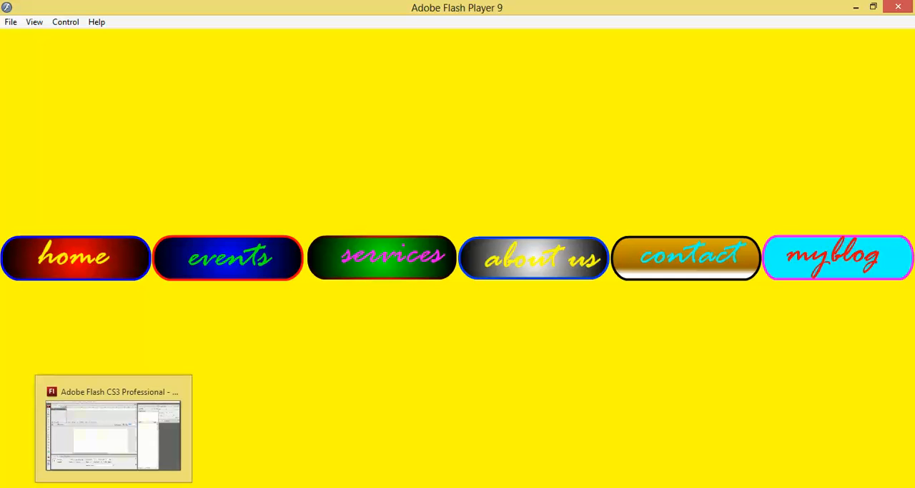
pyautogui.click(113, 432)
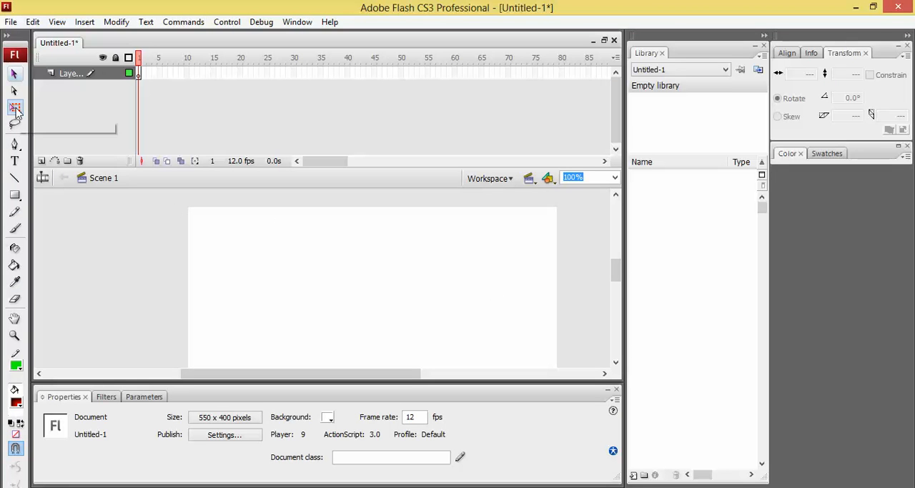
pyautogui.press('r')
pyautogui.moveTo(263, 254)
pyautogui.mouseDown()
pyautogui.moveTo(378, 327)
pyautogui.moveTo(471, 316)
pyautogui.mouseUp()
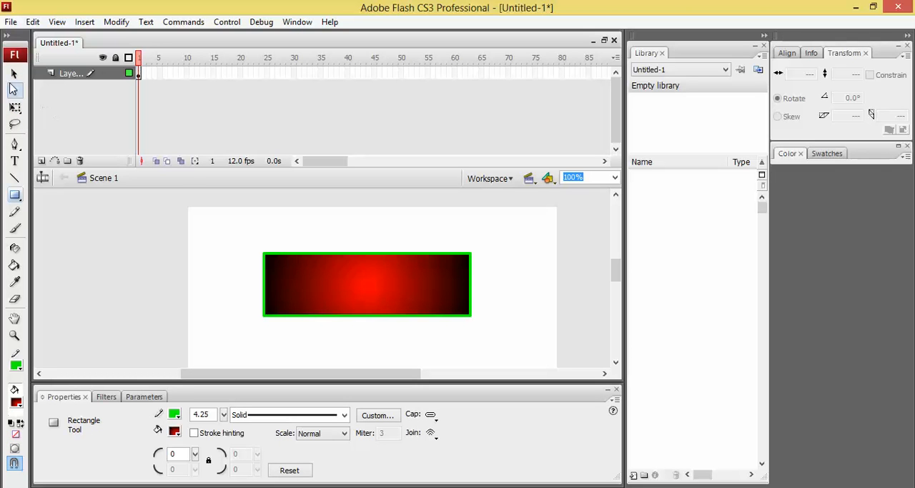
# Step: Select the whole rectangle, including its outline, and convert it to a Button symbol named Symbol 1
pyautogui.click(14, 74)
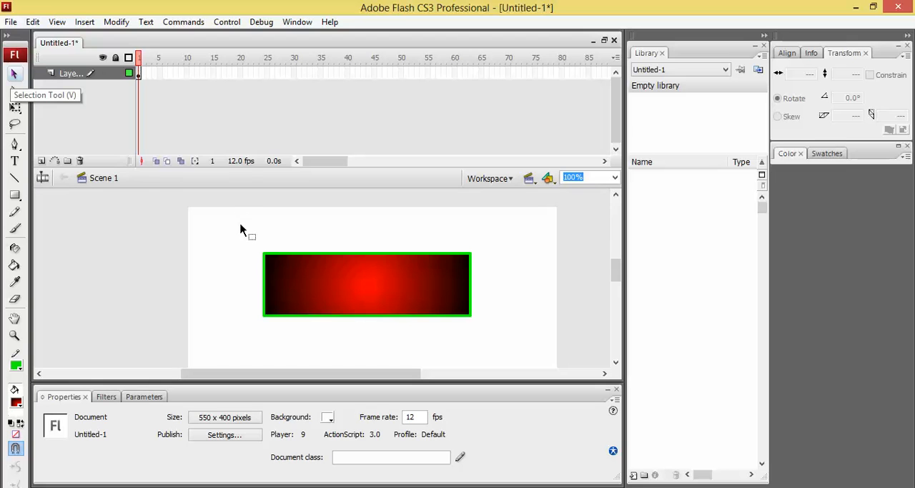
pyautogui.moveTo(240, 226)
pyautogui.mouseDown()
pyautogui.moveTo(409, 331)
pyautogui.moveTo(491, 343)
pyautogui.mouseUp()
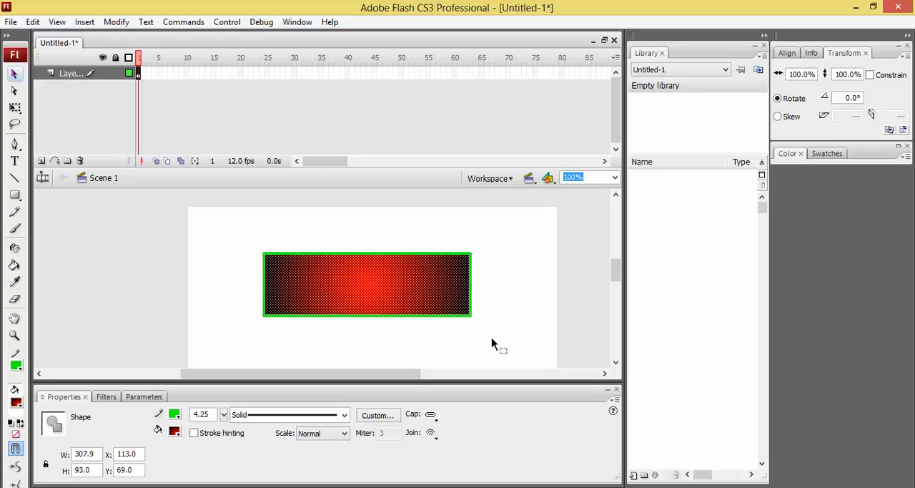
pyautogui.press('F8')
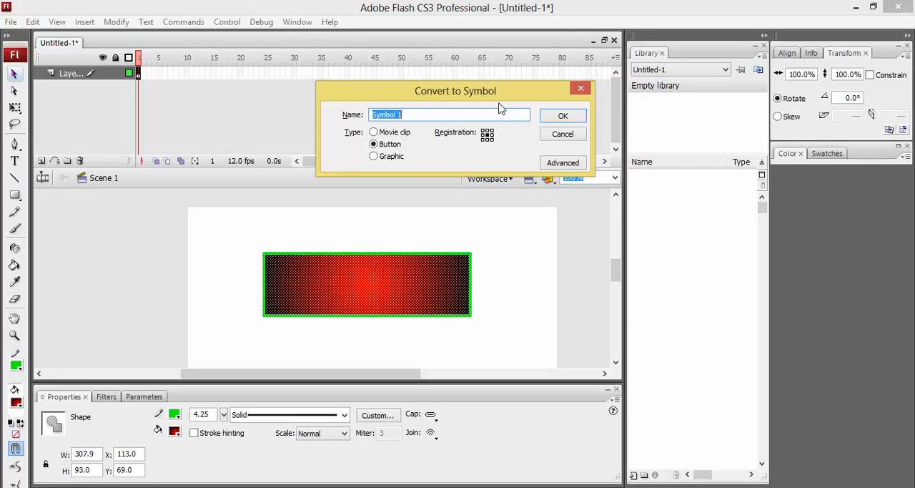
pyautogui.moveTo(502, 98); pyautogui.dragTo(515, 140)
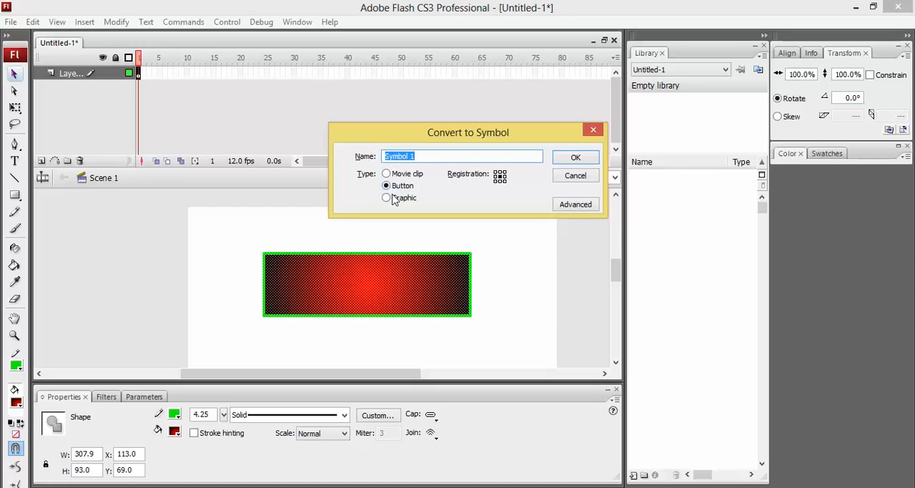
pyautogui.click(387, 174)
pyautogui.click(387, 186)
pyautogui.click(387, 198)
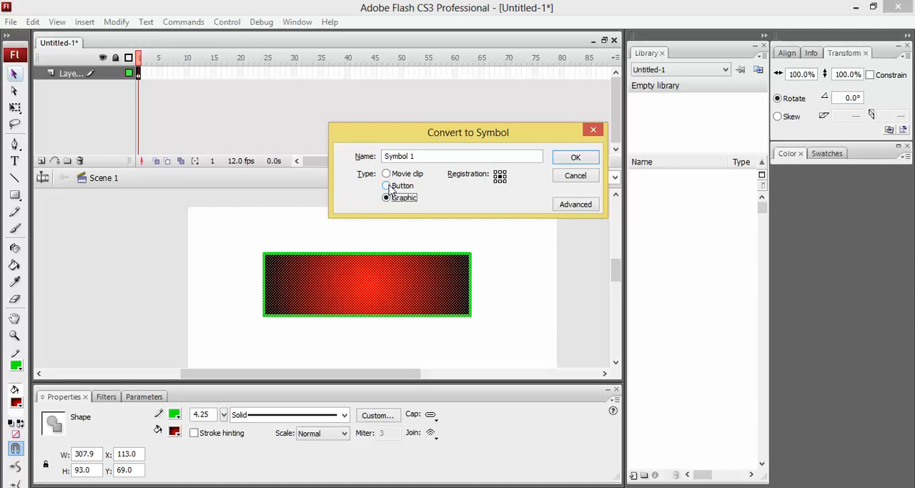
pyautogui.click(389, 186)
pyautogui.click(559, 162)
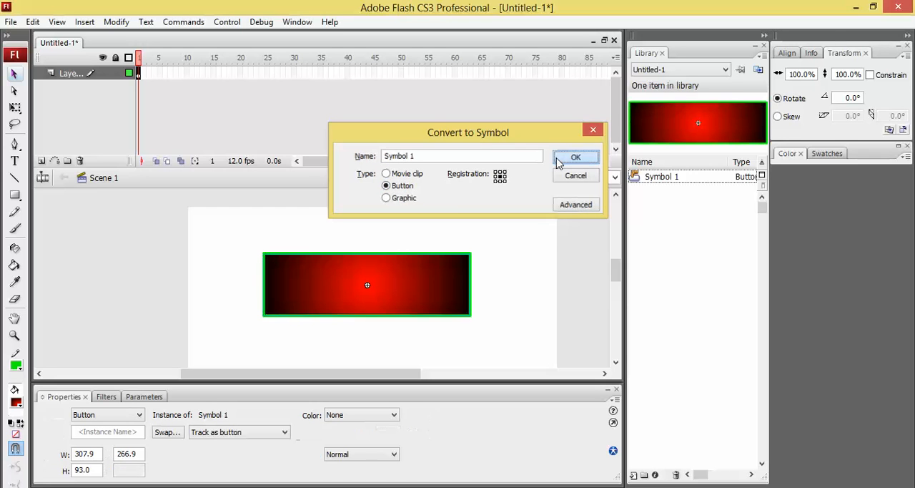
# Step: Select Symbol 1 in the library and open its instance on the stage for editing in place
pyautogui.click(671, 182)
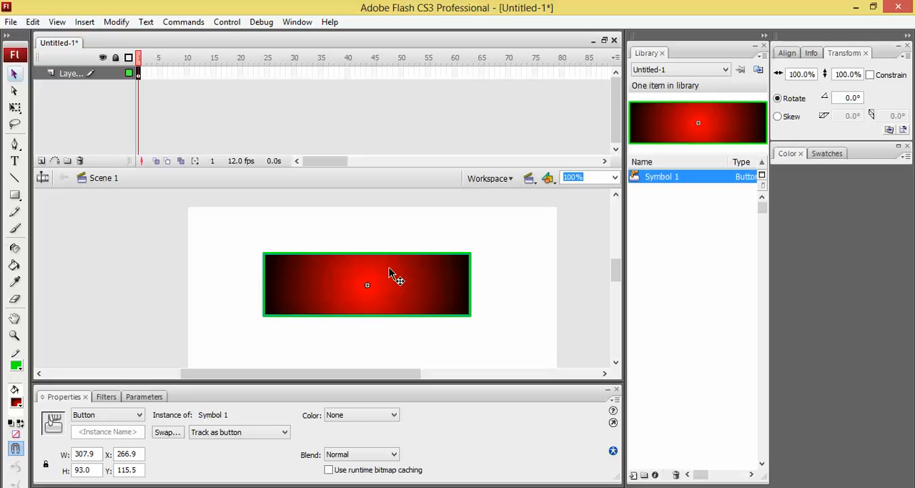
pyautogui.doubleClick(392, 274)
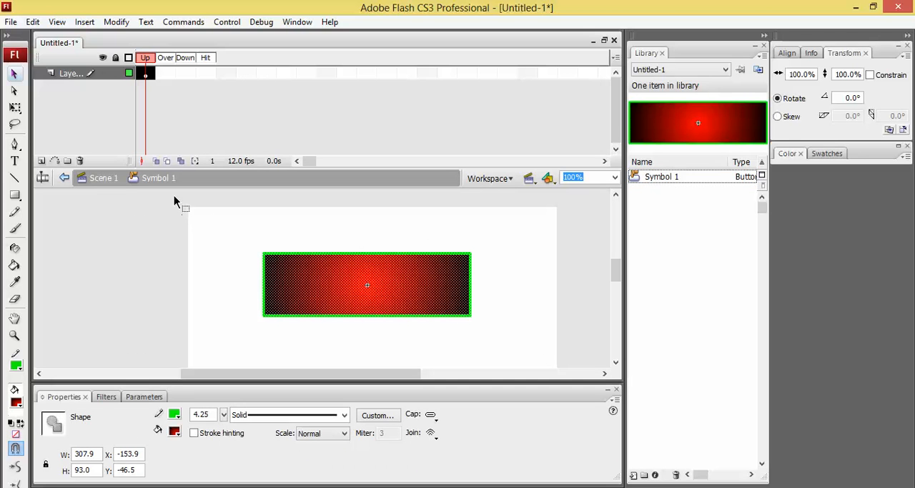
pyautogui.click(104, 179)
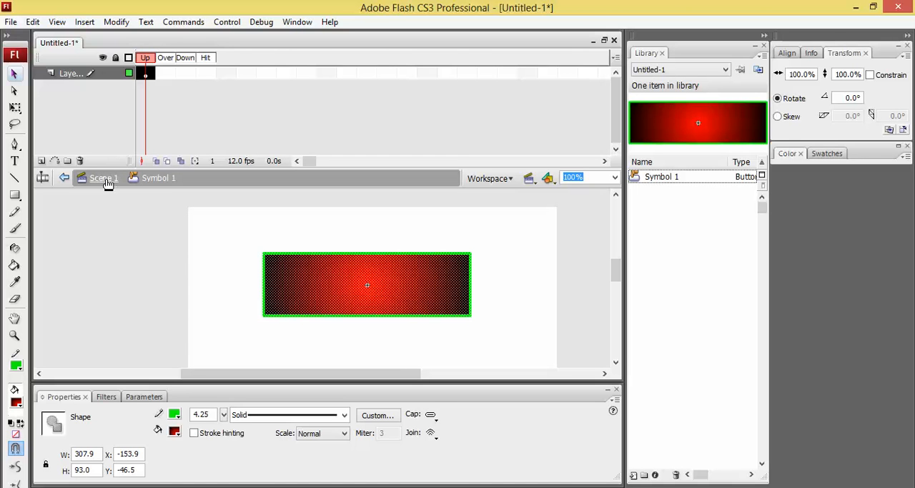
pyautogui.doubleClick(338, 272)
# Step: Examine the Up, Over, Down and Hit frames in the button symbol's timeline
pyautogui.click(167, 62)
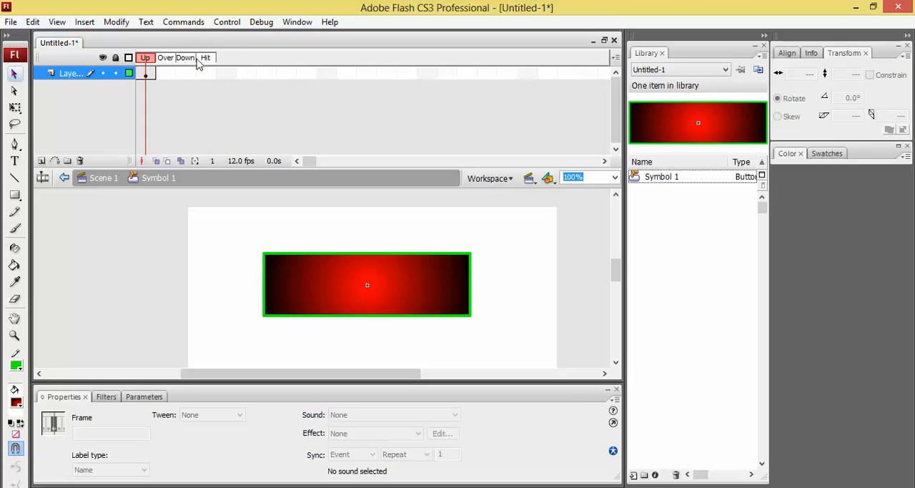
pyautogui.click(148, 74)
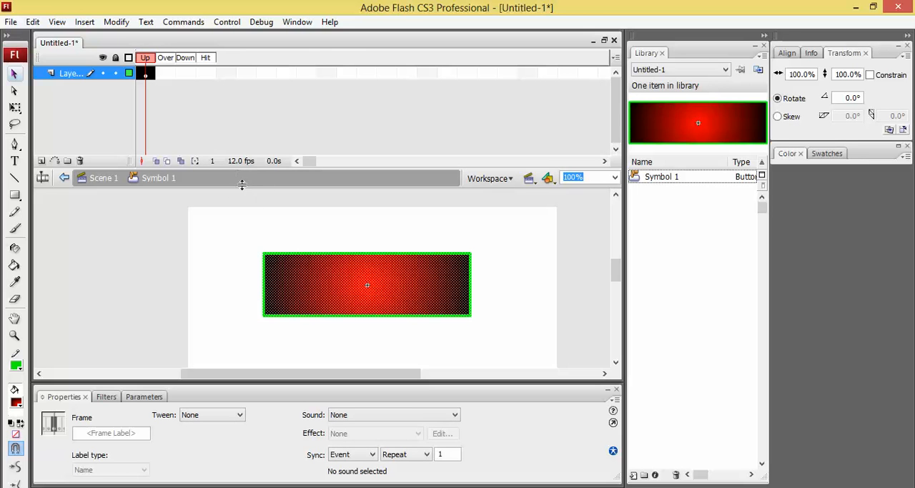
pyautogui.click(170, 75)
pyautogui.click(171, 79)
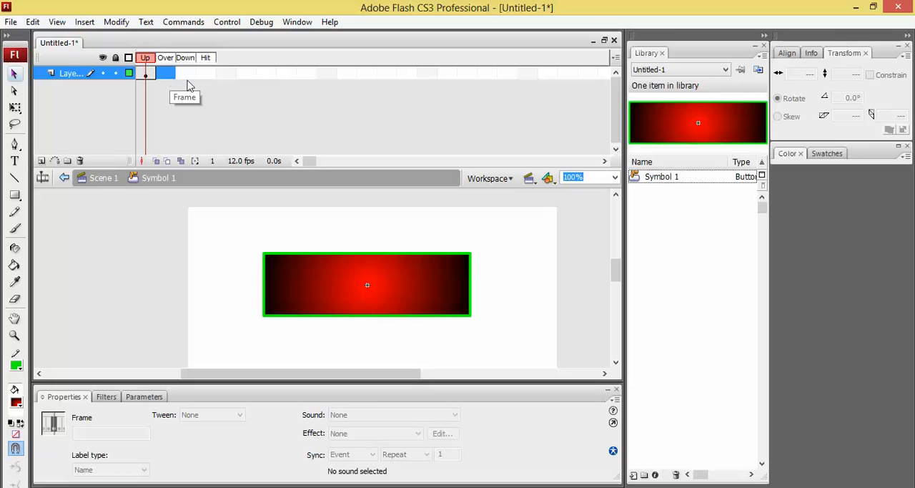
pyautogui.click(189, 76)
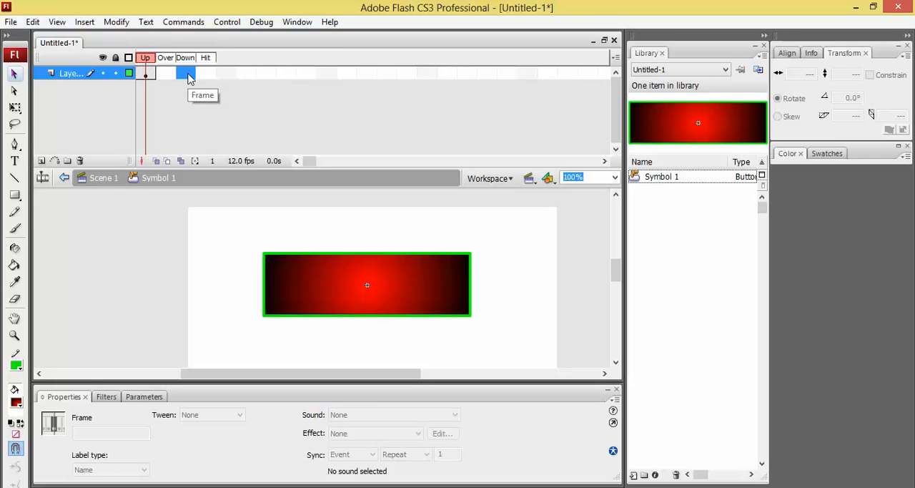
pyautogui.click(206, 74)
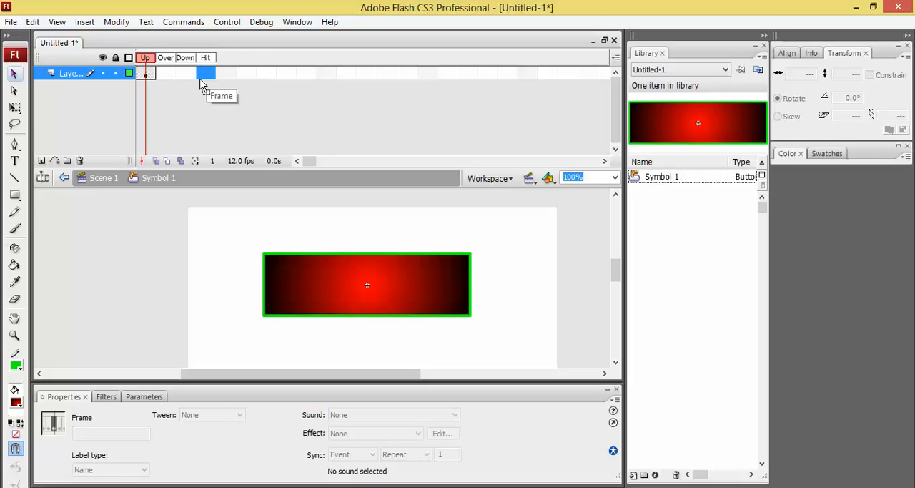
pyautogui.click(169, 77)
pyautogui.click(143, 77)
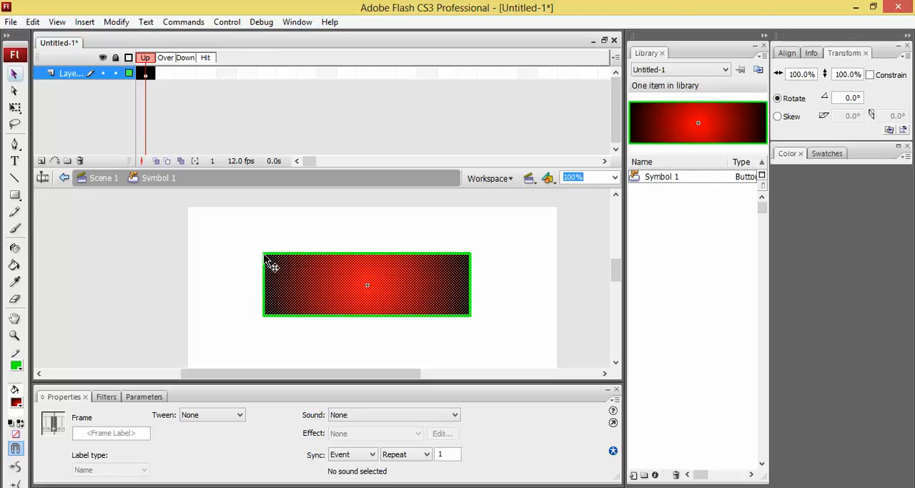
# Step: Change the fill of the button's rectangle in the Up frame to solid cyan
pyautogui.click(247, 290)
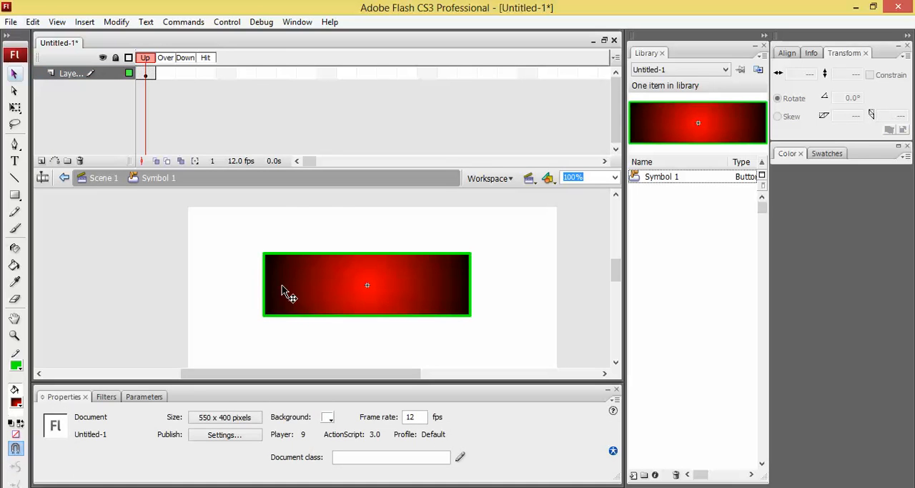
pyautogui.doubleClick(283, 293)
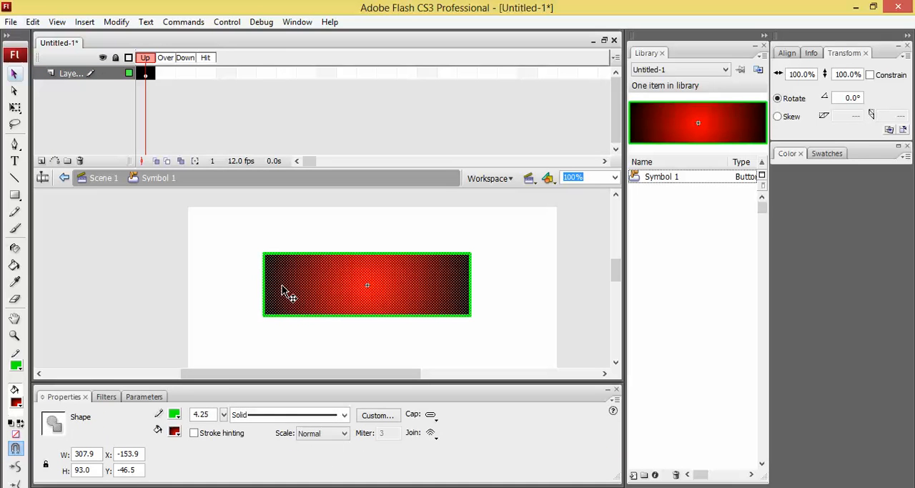
pyautogui.click(178, 431)
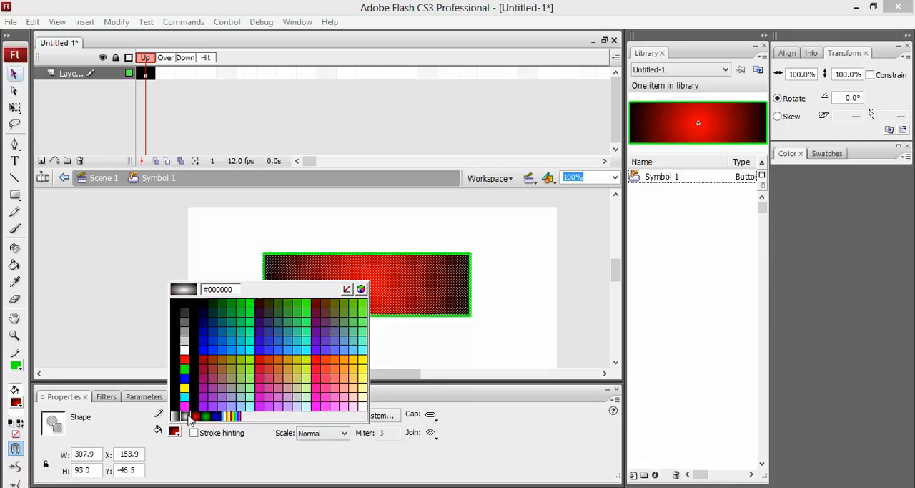
pyautogui.click(185, 397)
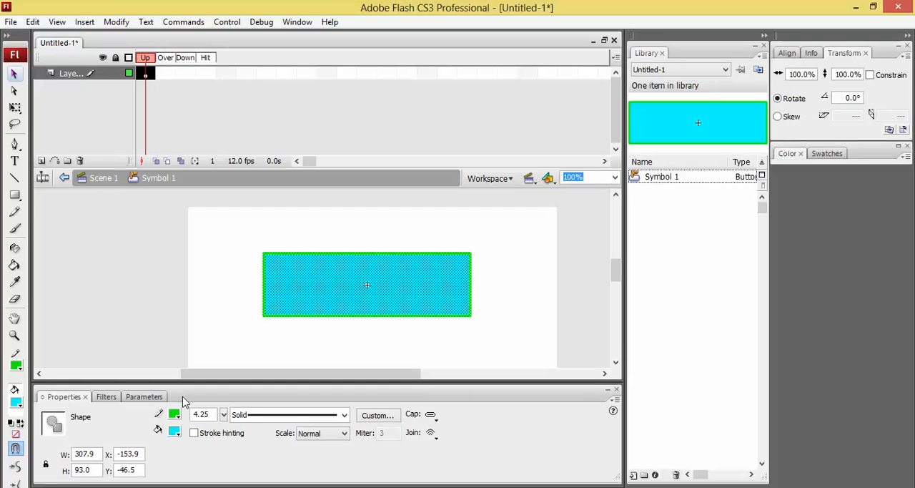
pyautogui.click(238, 285)
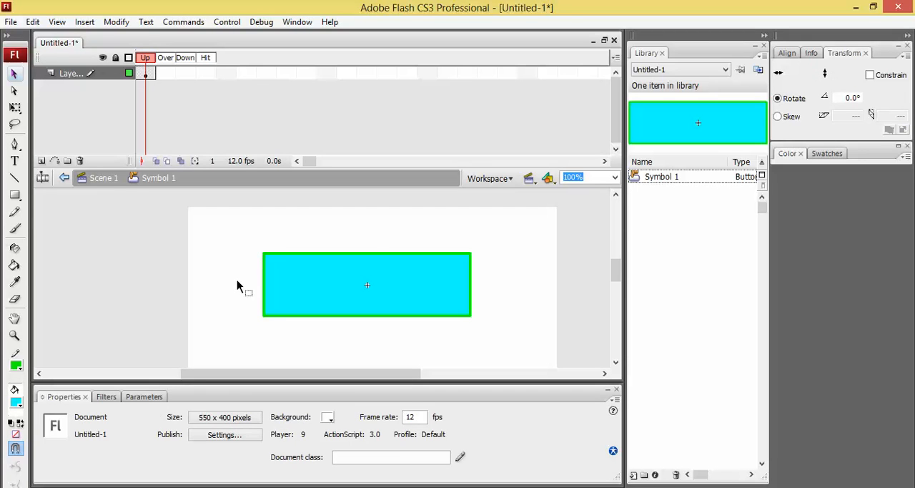
# Step: Add the static text XploreAll.com over the rectangle in the button's Up frame
pyautogui.press('t')
pyautogui.click(287, 288)
pyautogui.write('Xplore')
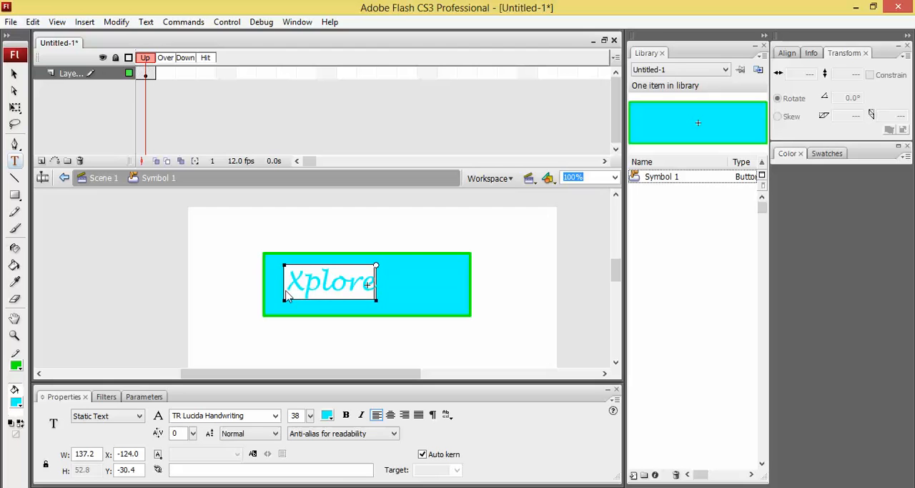
pyautogui.write('All')
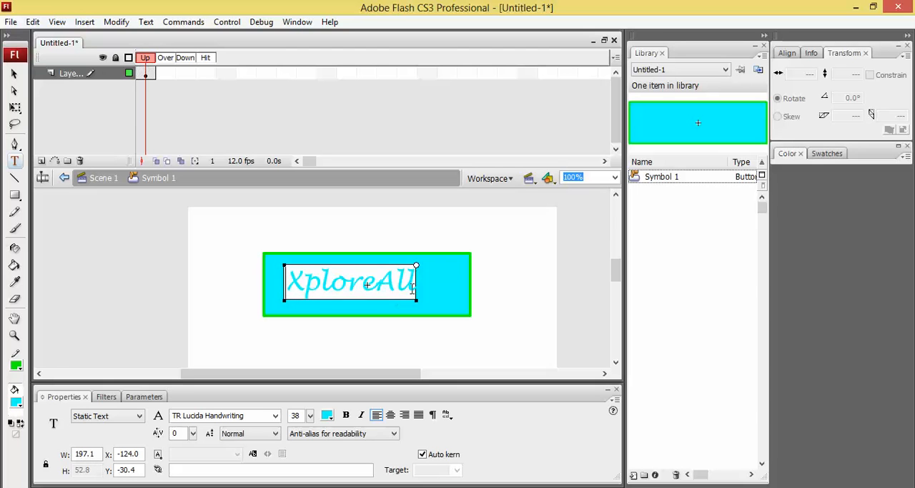
pyautogui.write('.com')
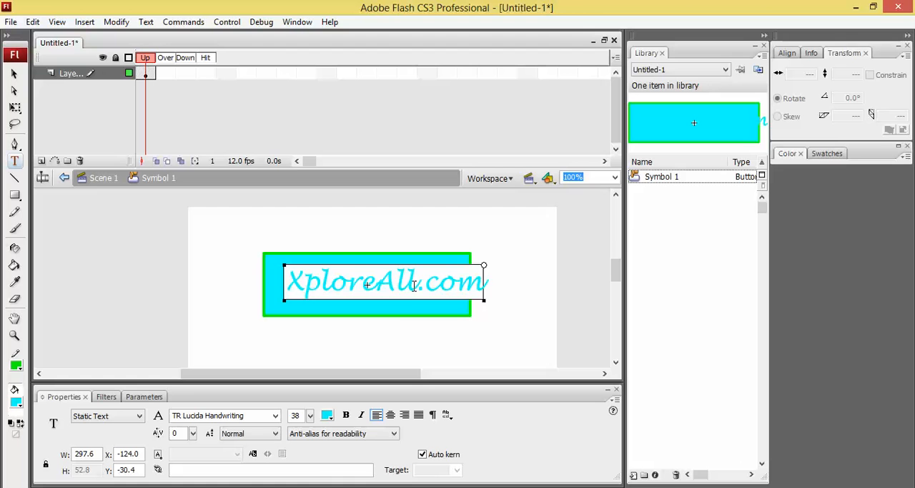
pyautogui.click(399, 304)
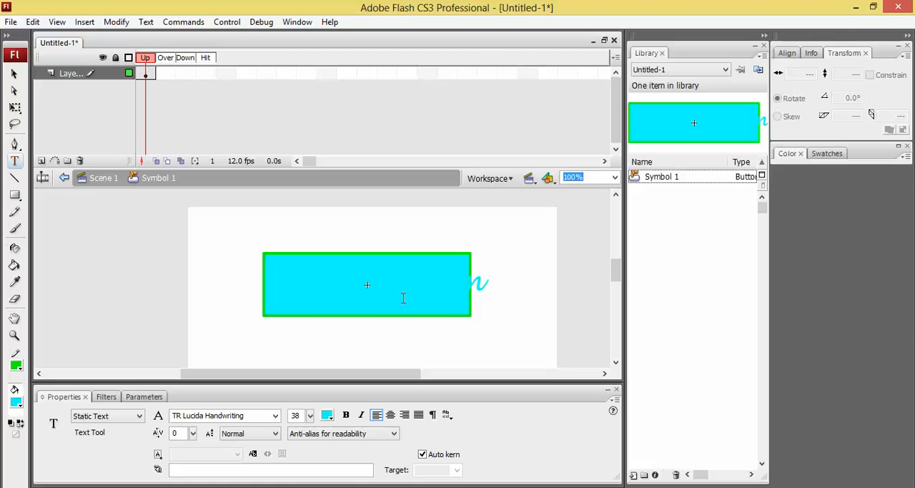
# Step: Recolour the XploreAll.com text black and shift it left so that it fits inside the rectangle
pyautogui.click(404, 291)
pyautogui.moveTo(483, 286); pyautogui.dragTo(284, 286)
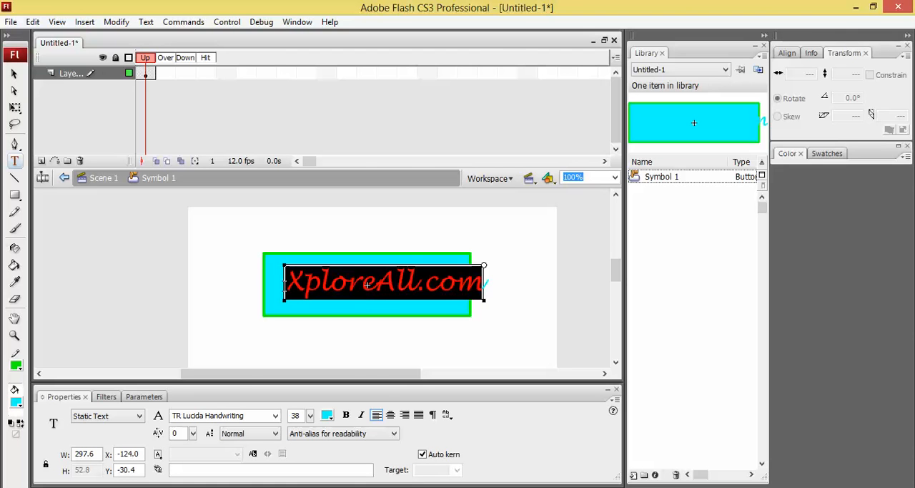
pyautogui.click(327, 415)
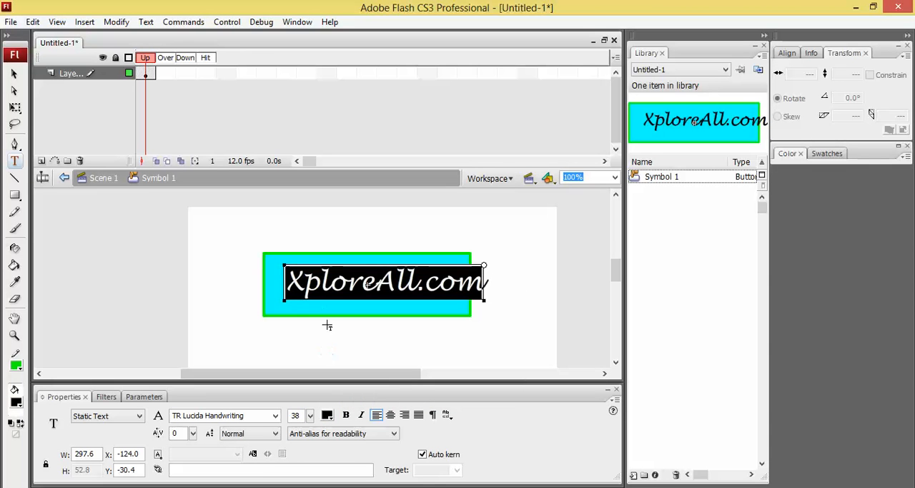
pyautogui.click(306, 300)
pyautogui.click(309, 303)
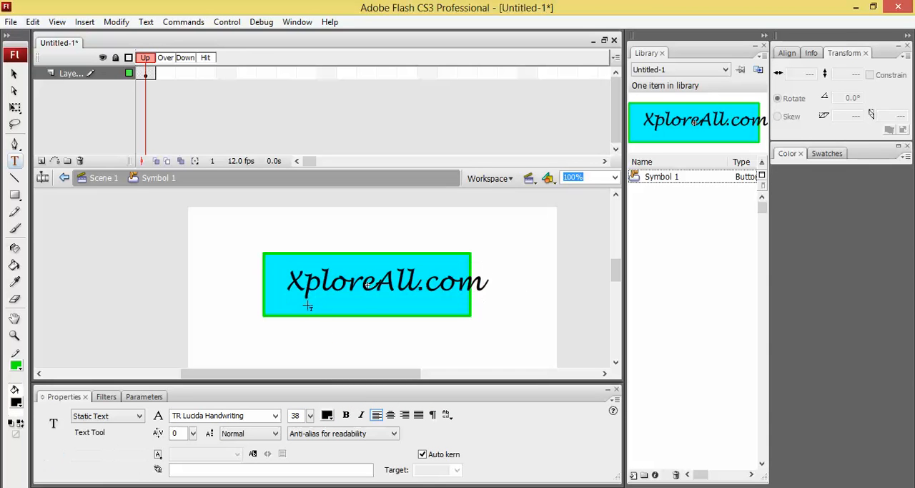
pyautogui.click(312, 286)
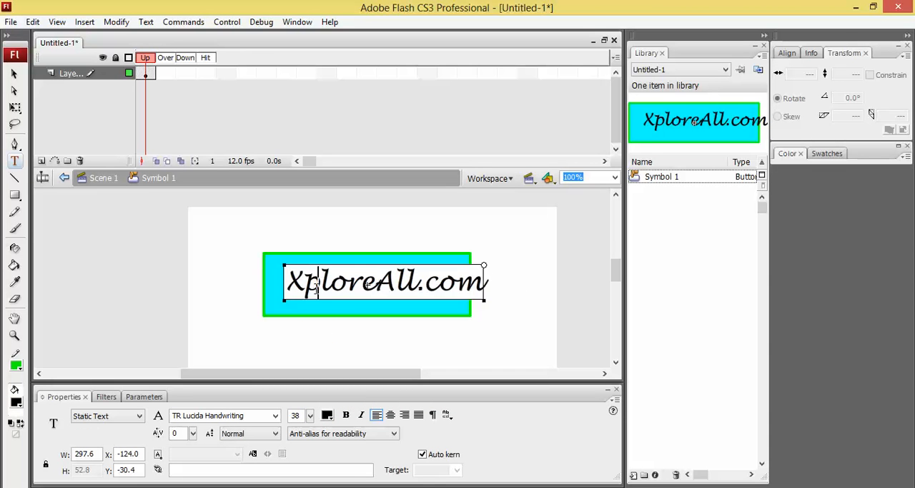
pyautogui.moveTo(329, 306); pyautogui.dragTo(309, 306)
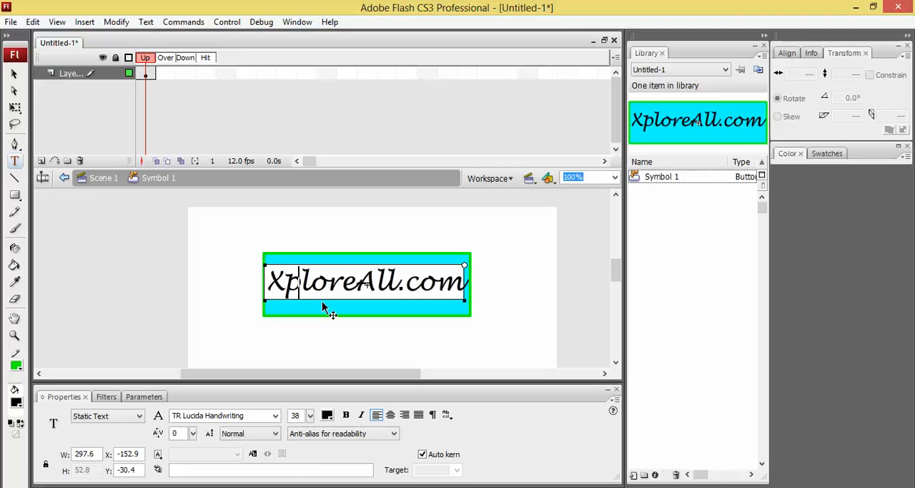
# Step: Insert a keyframe in the button symbol's Over frame that repeats the Up frame's artwork
pyautogui.click(325, 307)
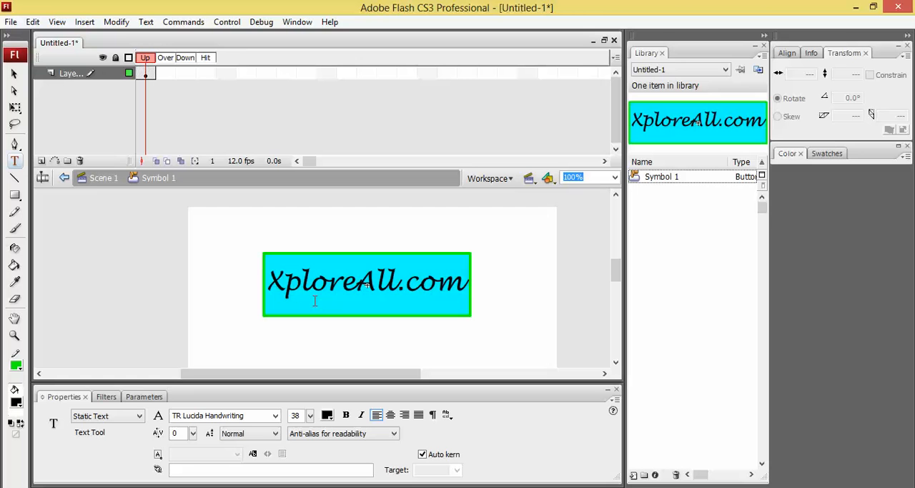
pyautogui.click(147, 74)
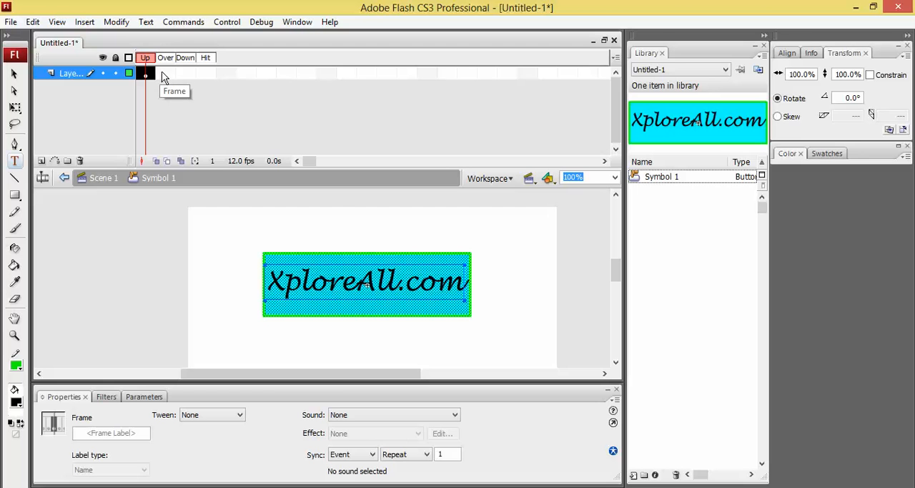
pyautogui.click(163, 76)
pyautogui.rightClick(161, 70)
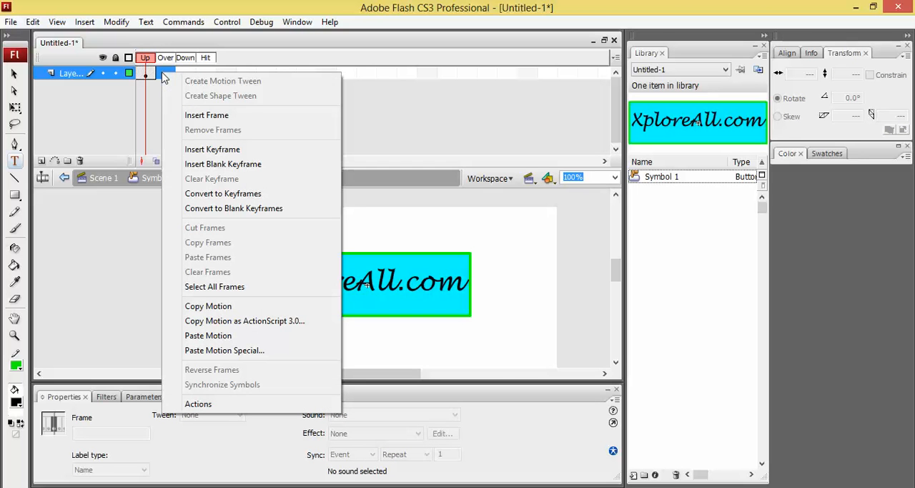
pyautogui.click(212, 149)
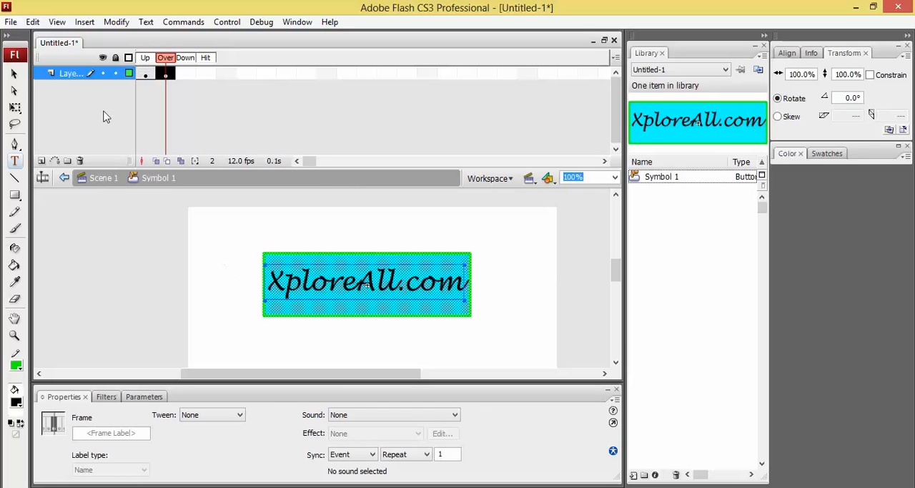
pyautogui.click(14, 73)
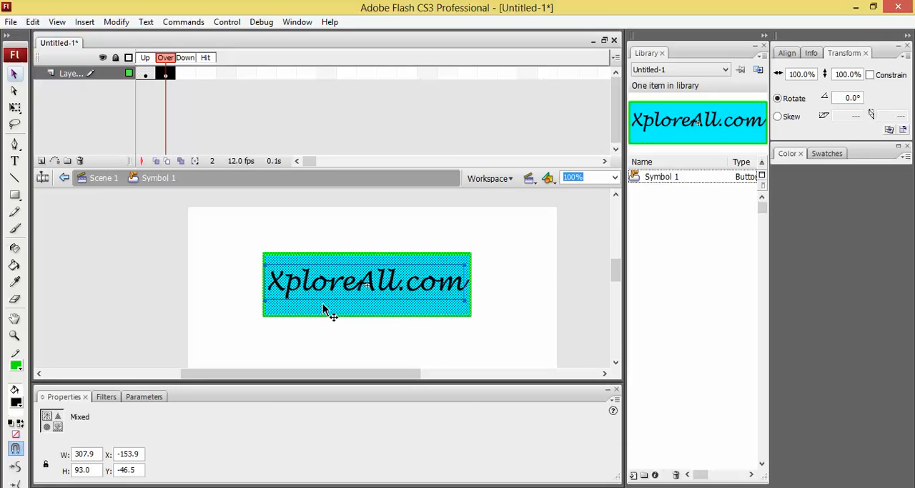
pyautogui.click(328, 237)
pyautogui.doubleClick(328, 237)
pyautogui.click(323, 261)
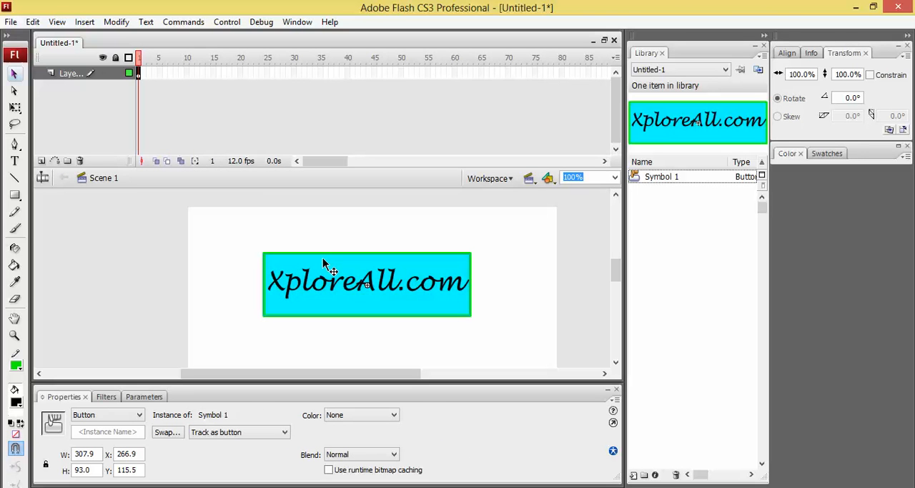
pyautogui.doubleClick(323, 262)
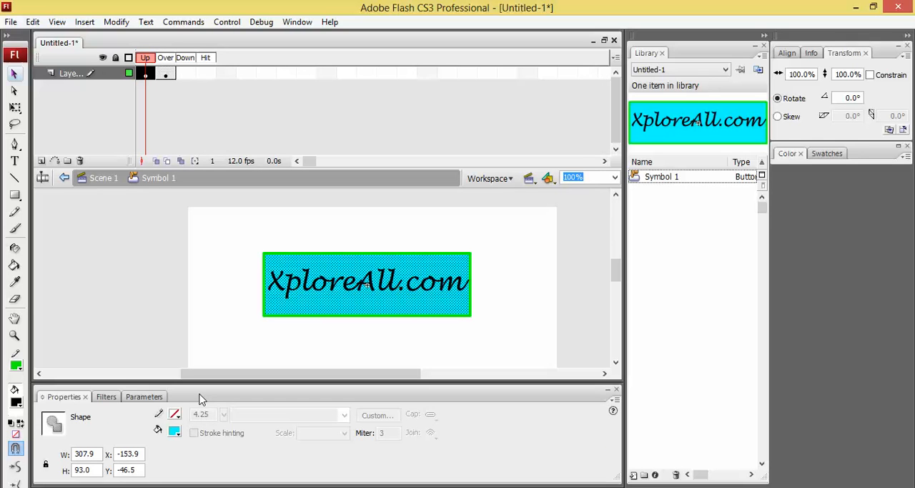
pyautogui.press('F6')
pyautogui.click(320, 307)
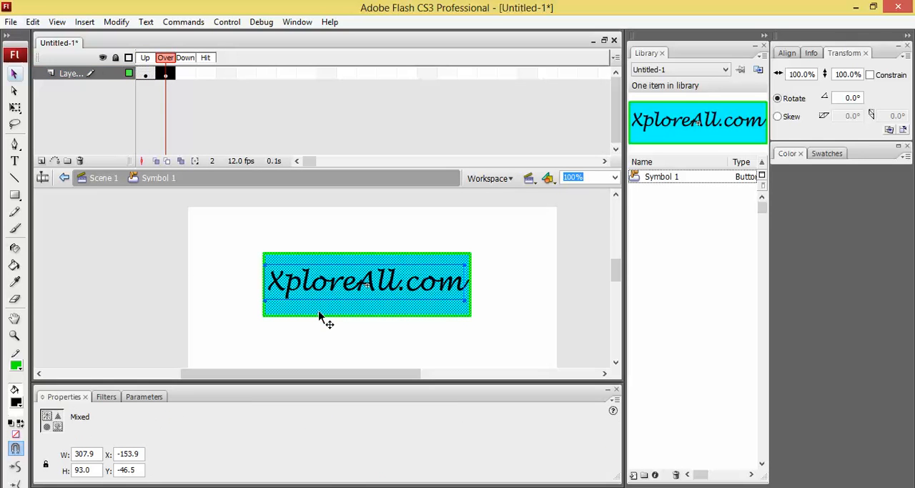
# Step: Replace the XploreAll.com text in the button's Over frame with "visit website"
pyautogui.moveTo(245, 229); pyautogui.dragTo(524, 355)
pyautogui.doubleClick(443, 280)
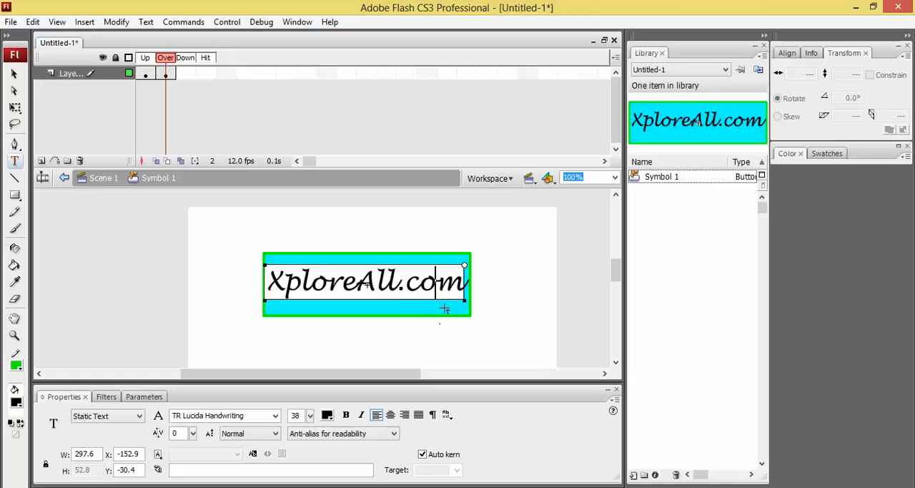
pyautogui.click(443, 306)
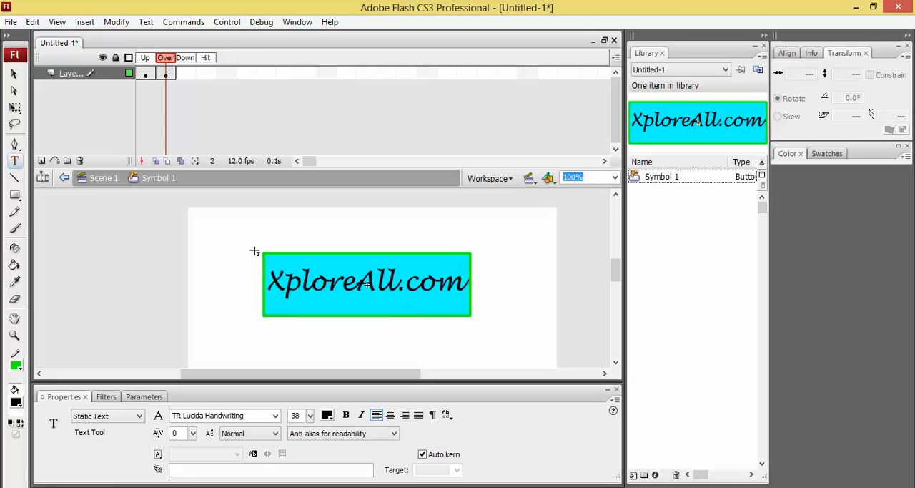
pyautogui.click(288, 273)
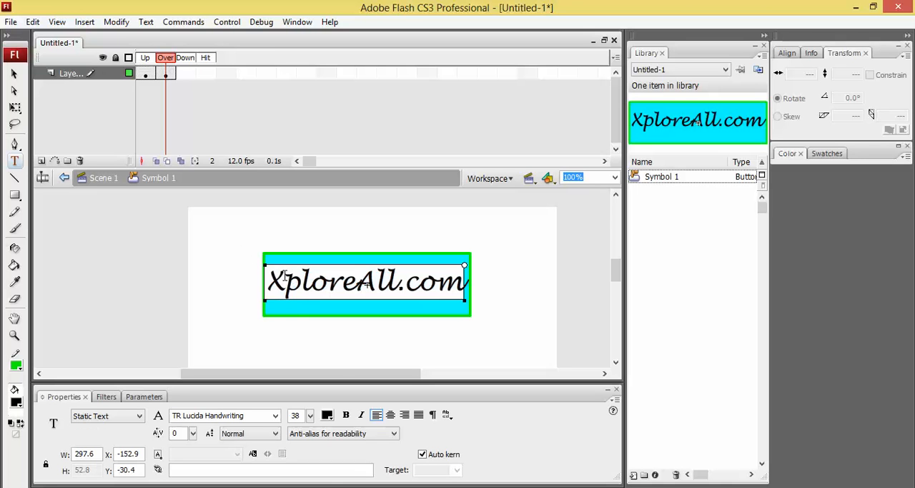
pyautogui.moveTo(274, 280); pyautogui.dragTo(466, 284)
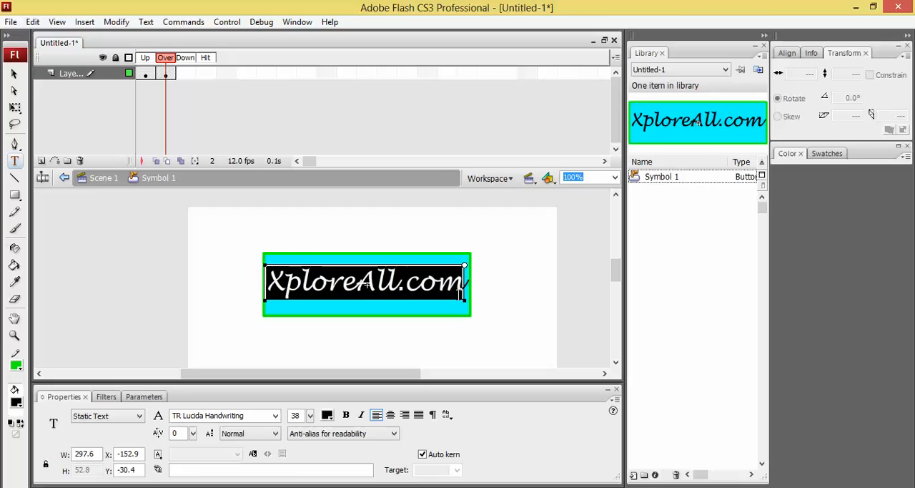
pyautogui.write('visit w')
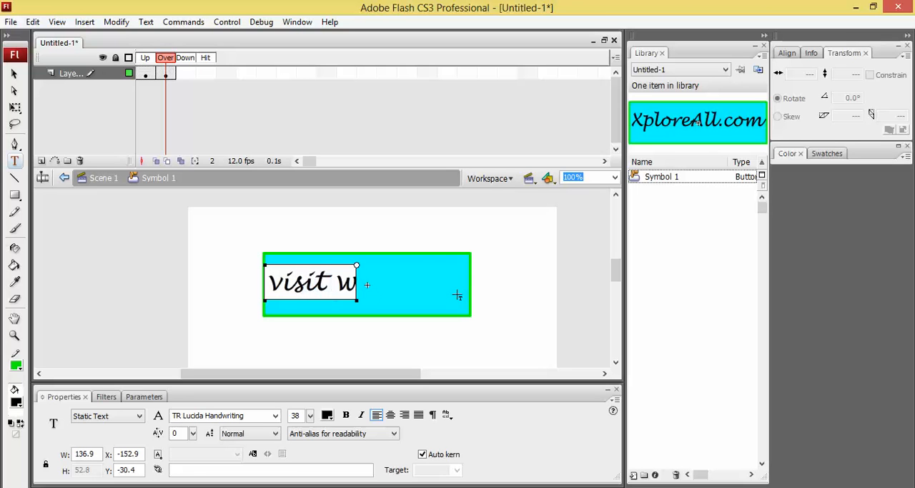
pyautogui.write('ebsite')
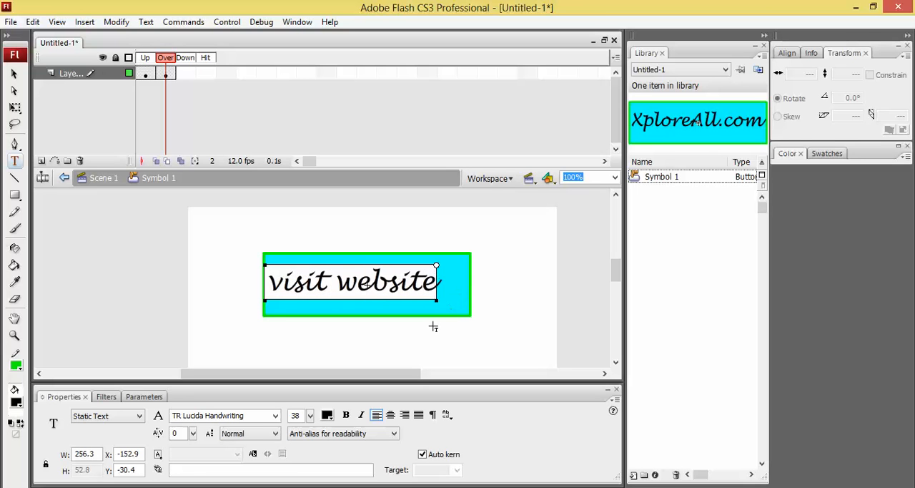
# Step: Insert a keyframe in the button's Down frame that repeats the Over frame's artwork
pyautogui.click(170, 75)
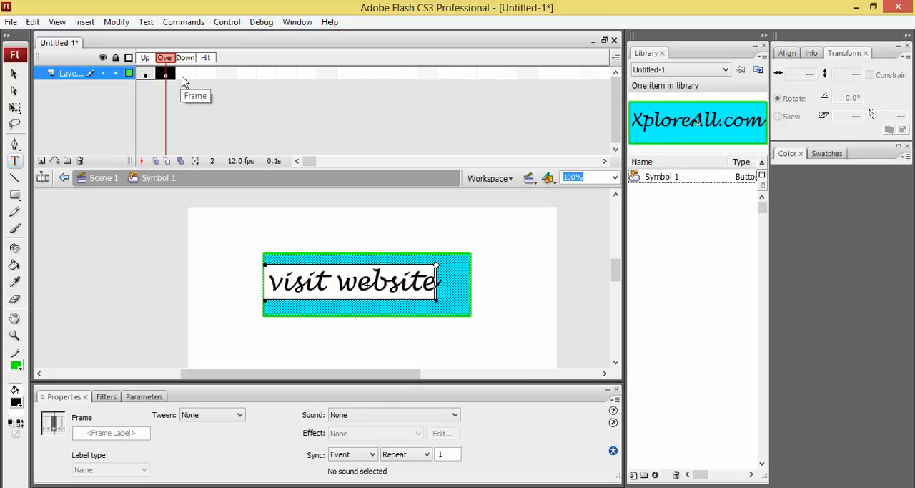
pyautogui.click(186, 75)
pyautogui.rightClick(185, 75)
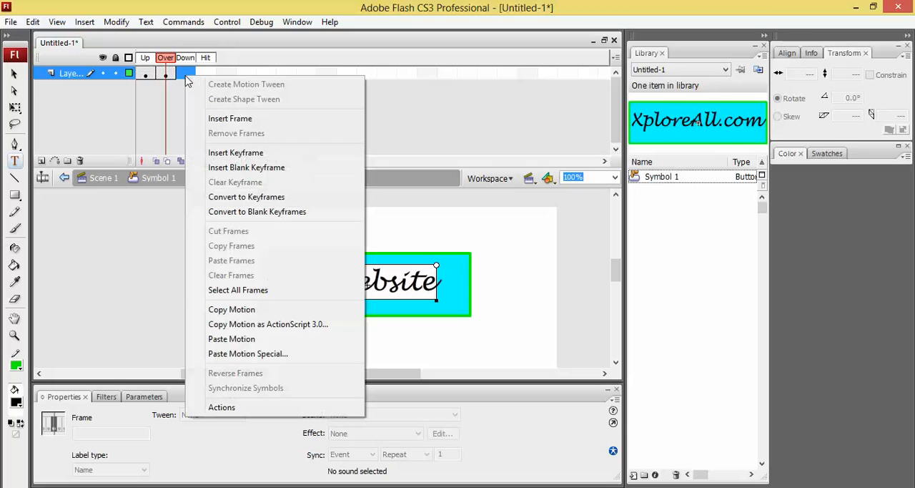
pyautogui.click(224, 153)
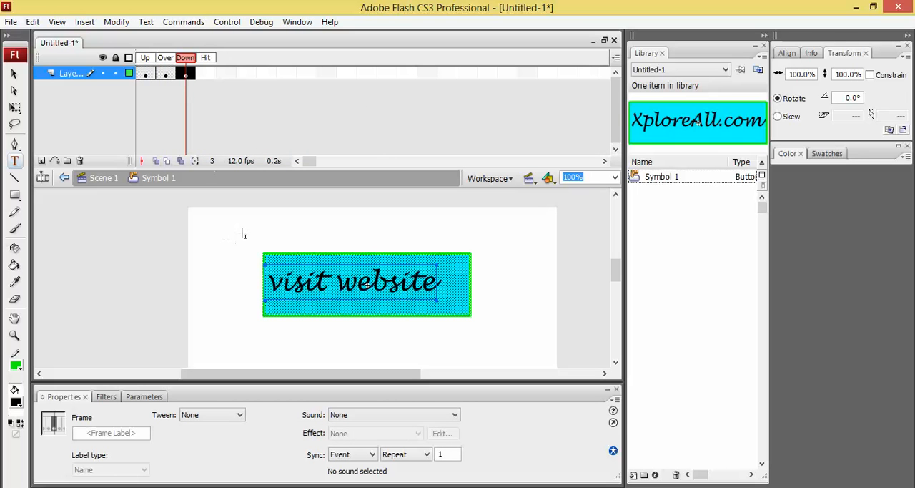
# Step: Change the fill of the rectangle in the button's Down frame to the red-to-black radial gradient
pyautogui.press('v')
pyautogui.moveTo(241, 238); pyautogui.dragTo(517, 356)
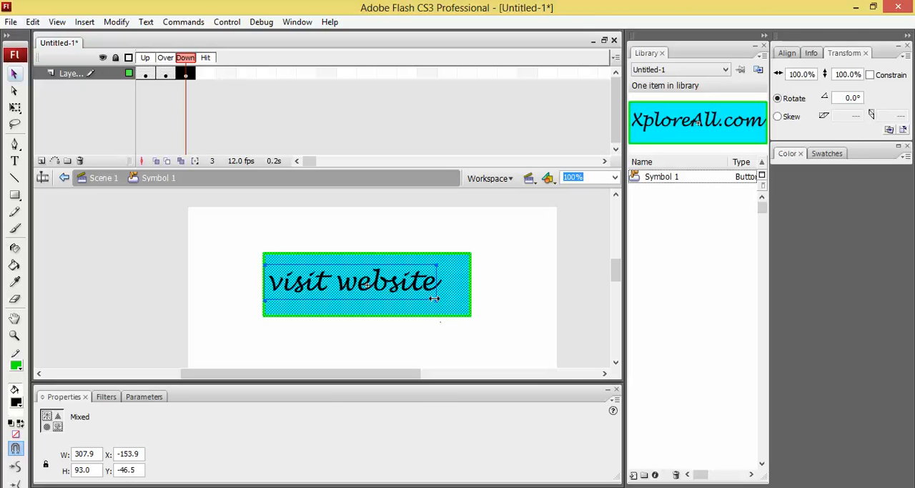
pyautogui.click(459, 299)
pyautogui.doubleClick(421, 312)
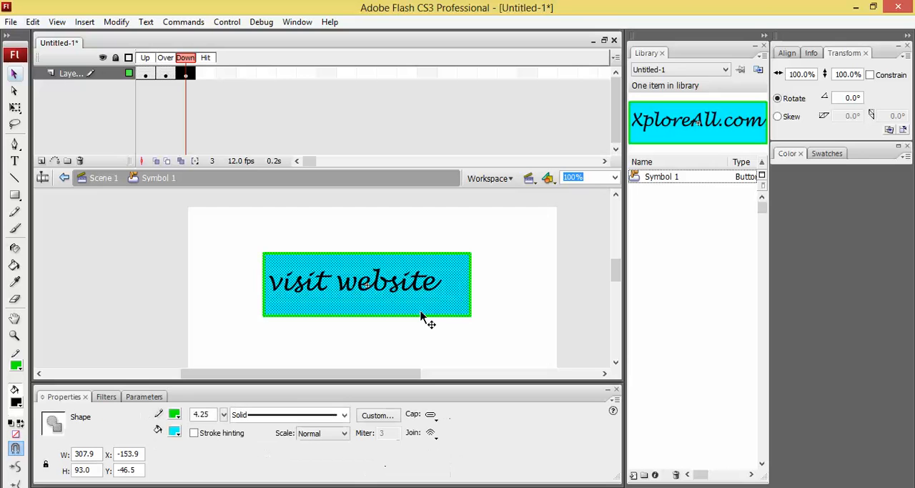
pyautogui.click(174, 432)
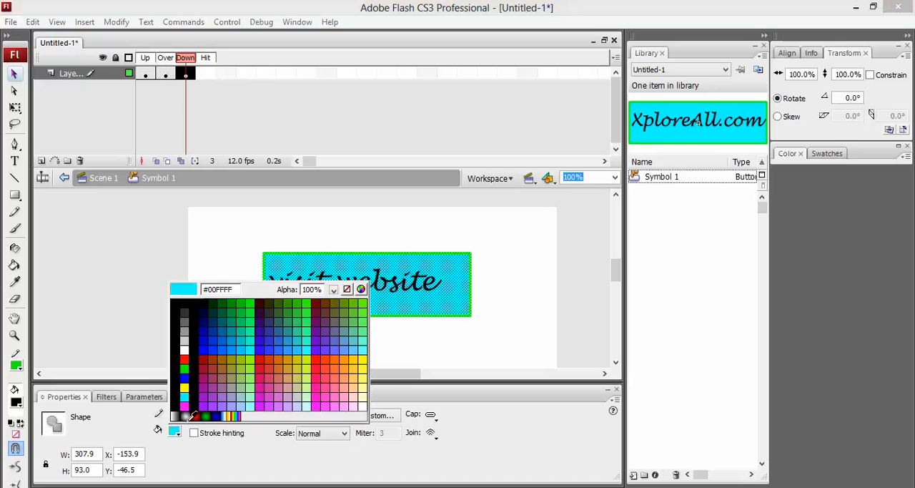
pyautogui.click(194, 417)
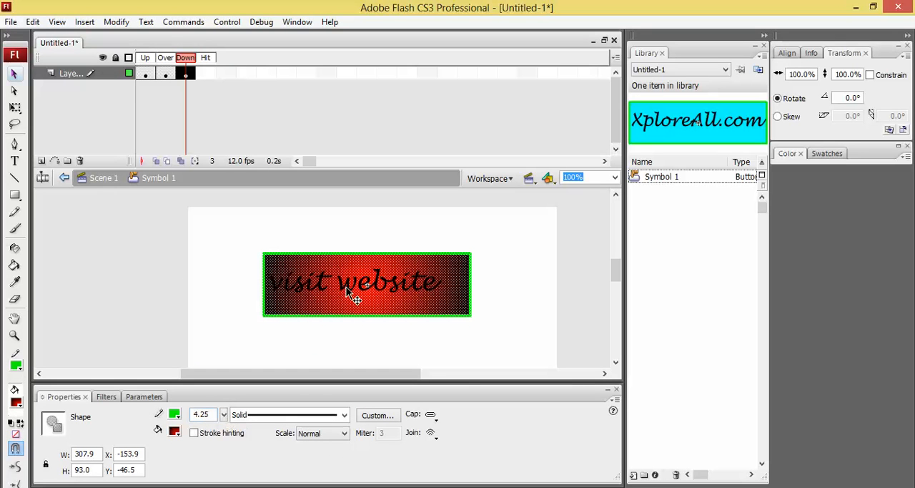
pyautogui.click(256, 297)
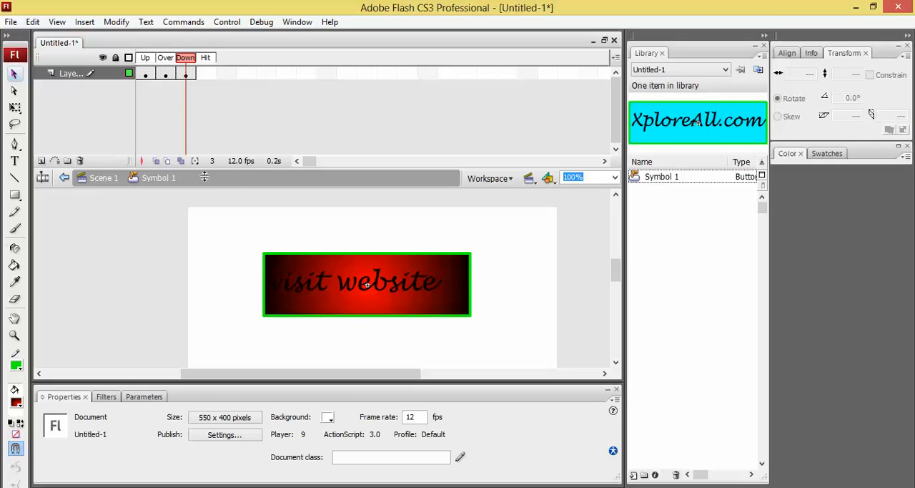
# Step: Test the movie and try the button's Up, Over and Down states in the preview
pyautogui.hotkey('ctrl', 'Return')
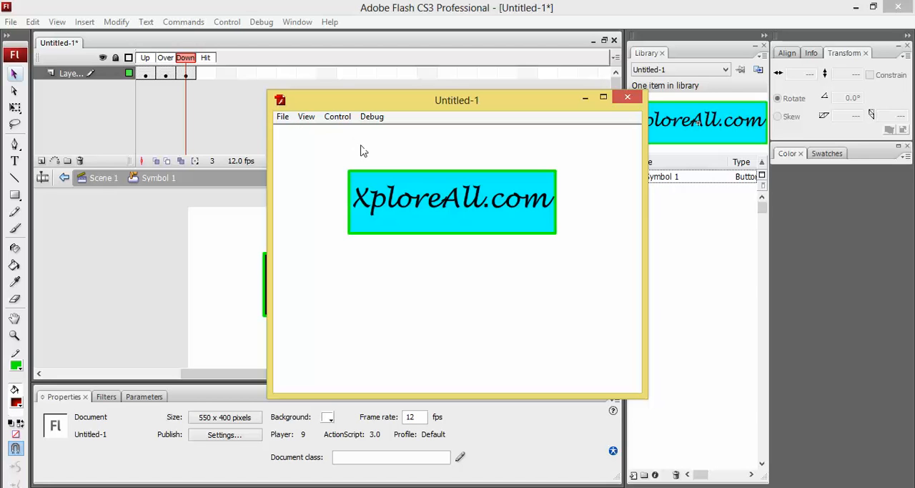
pyautogui.click(423, 193)
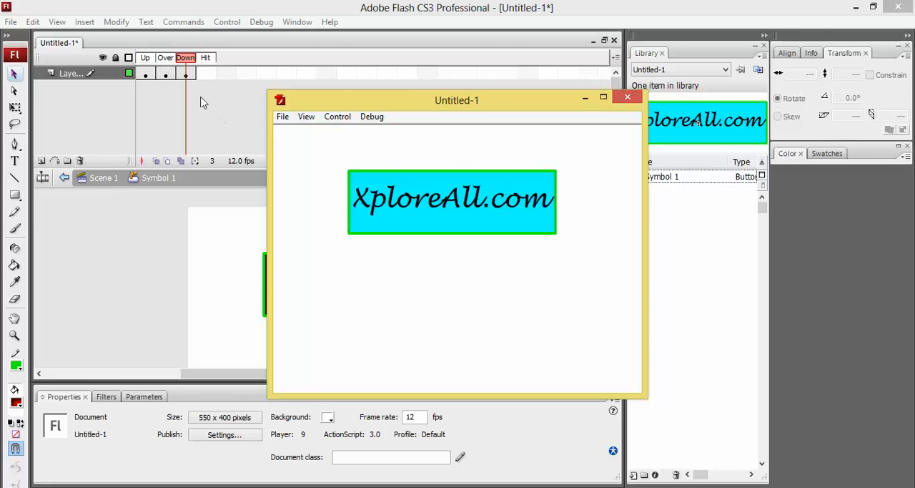
pyautogui.click(188, 75)
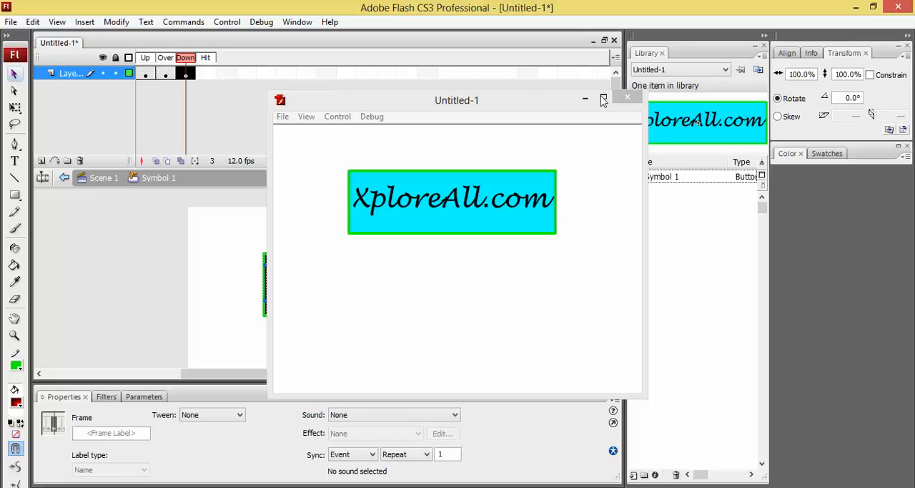
pyautogui.click(592, 100)
pyautogui.click(208, 77)
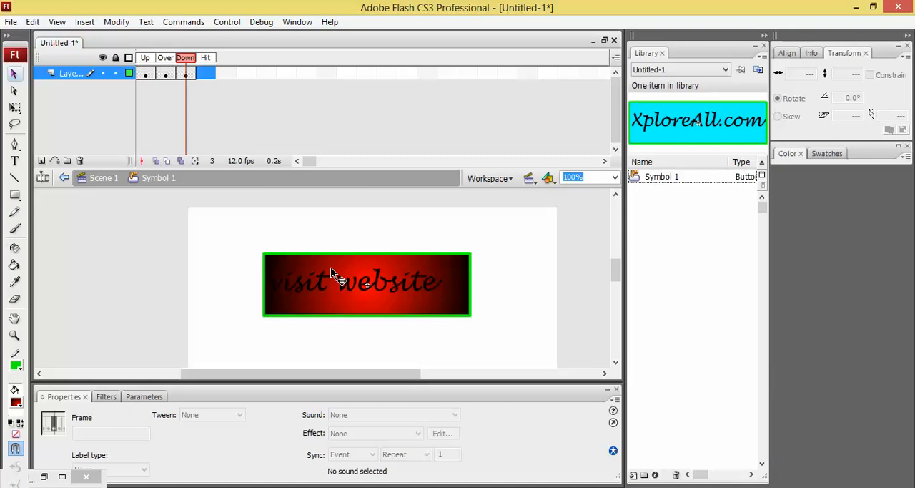
pyautogui.hotkey('ctrl', 'Return')
pyautogui.click(418, 225)
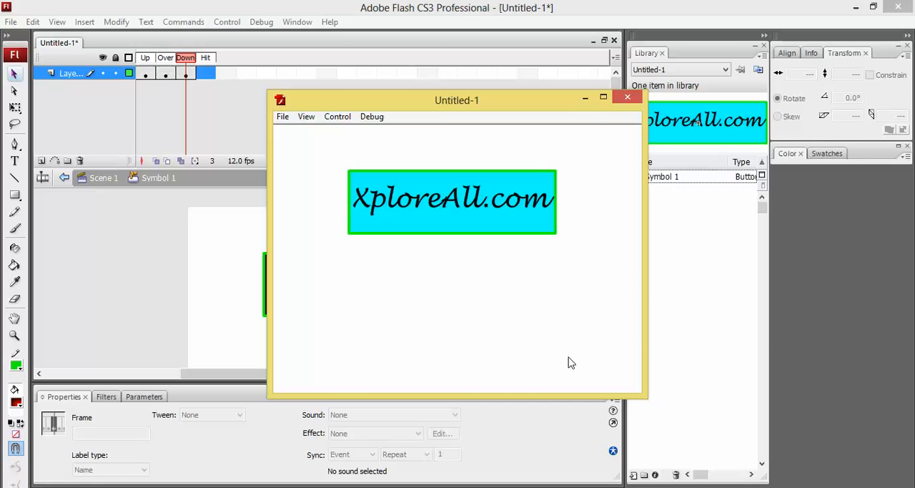
pyautogui.click(585, 97)
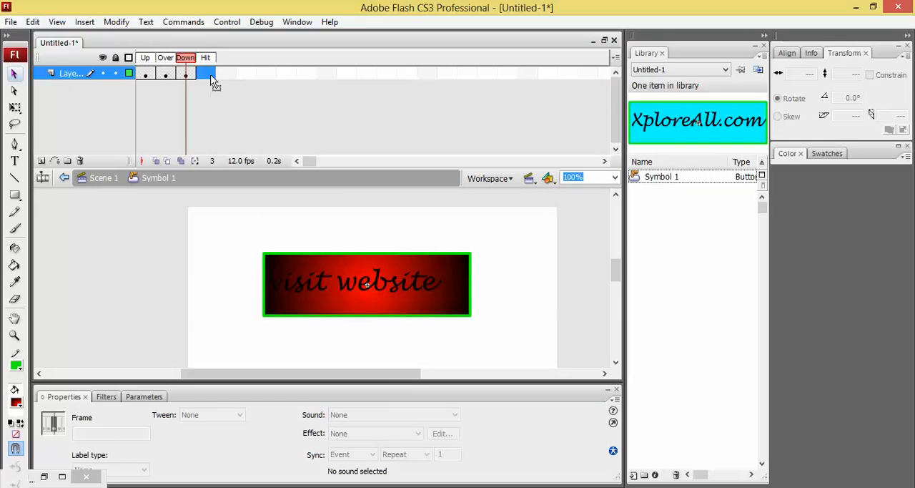
# Step: Insert a keyframe in the button's Hit frame that repeats the Down frame's artwork
pyautogui.rightClick(211, 76)
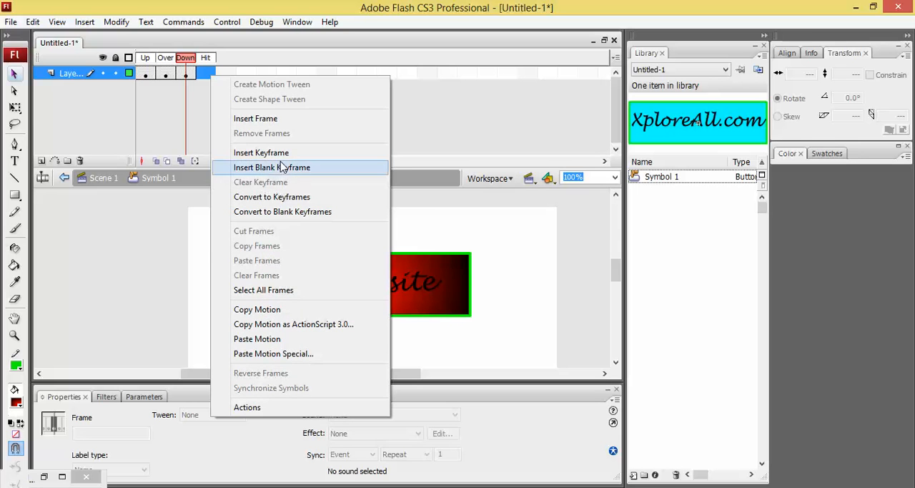
pyautogui.click(283, 154)
pyautogui.moveTo(198, 322); pyautogui.dragTo(345, 356)
pyautogui.click(278, 337)
pyautogui.moveTo(226, 228)
pyautogui.mouseDown()
pyautogui.moveTo(451, 346)
pyautogui.moveTo(518, 350)
pyautogui.moveTo(528, 361)
pyautogui.mouseUp()
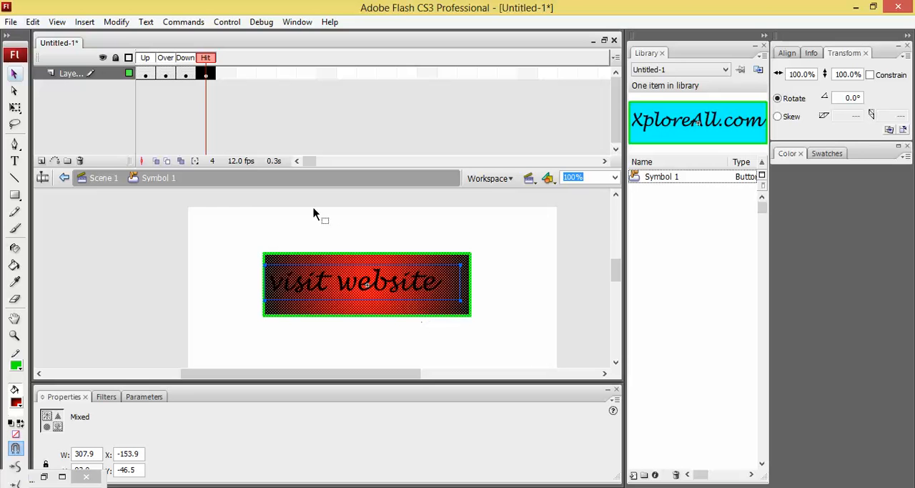
# Step: Test the movie again with the Hit frame in place, try the button and close the preview
pyautogui.hotkey('ctrl', 'Return')
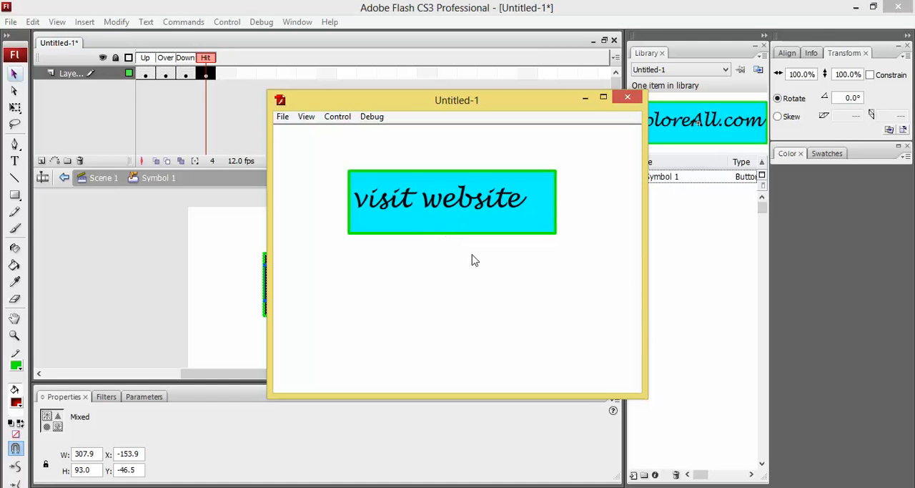
pyautogui.click(526, 219)
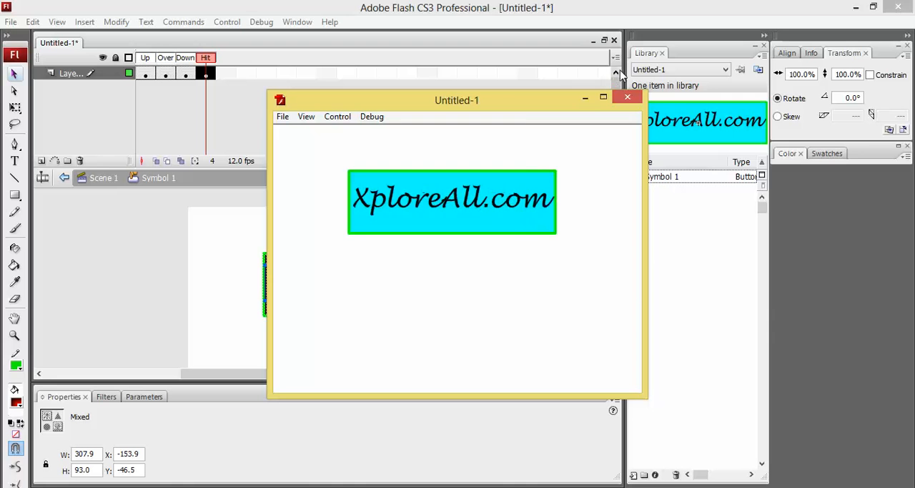
pyautogui.click(626, 97)
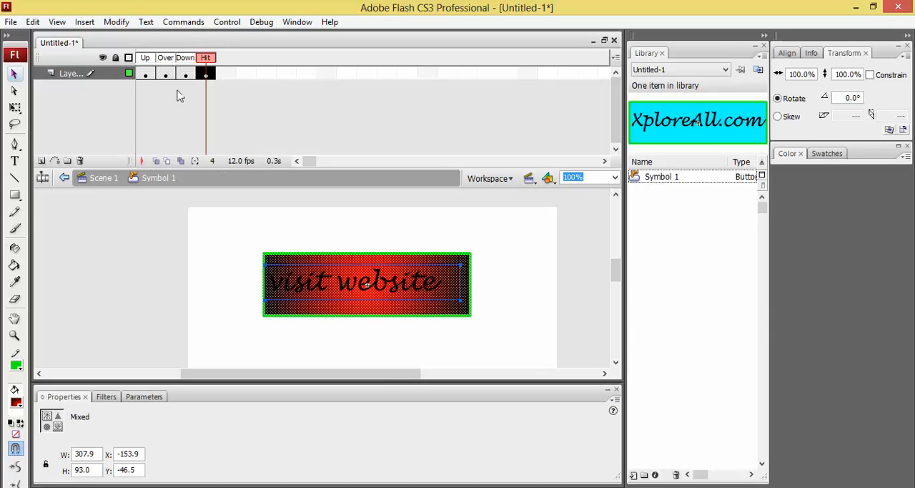
# Step: Review the button symbol's Up, Over and Down keyframes one after another
pyautogui.click(145, 74)
pyautogui.click(165, 75)
pyautogui.click(185, 74)
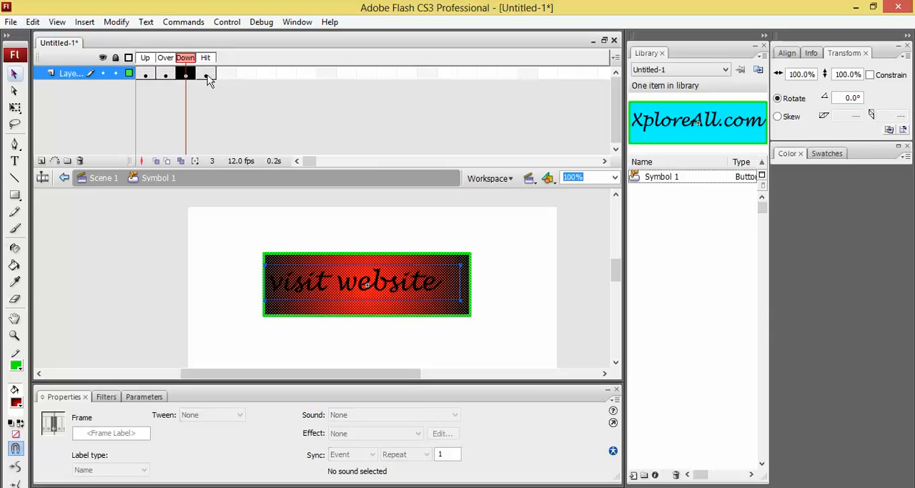
# Step: Return to Scene 1 and replace the stage's button with a fresh library instance of Symbol 1 at about X 259, Y 92
pyautogui.click(205, 75)
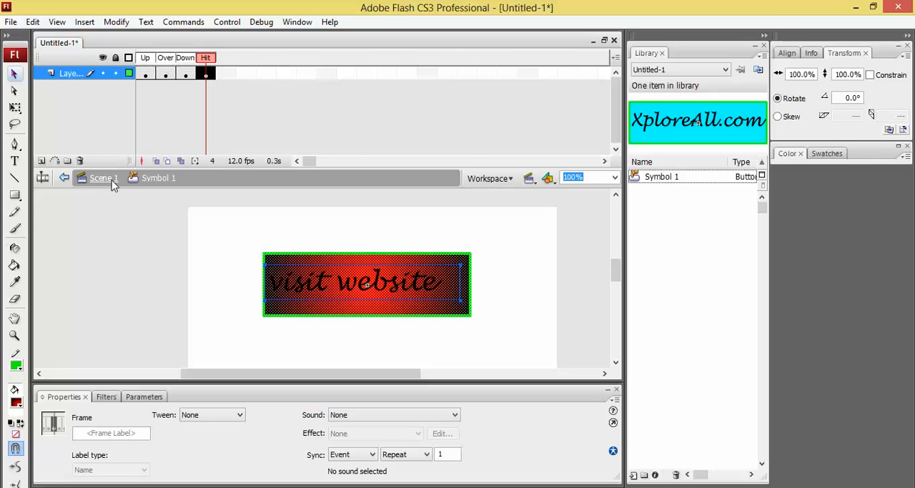
pyautogui.click(112, 183)
pyautogui.click(321, 292)
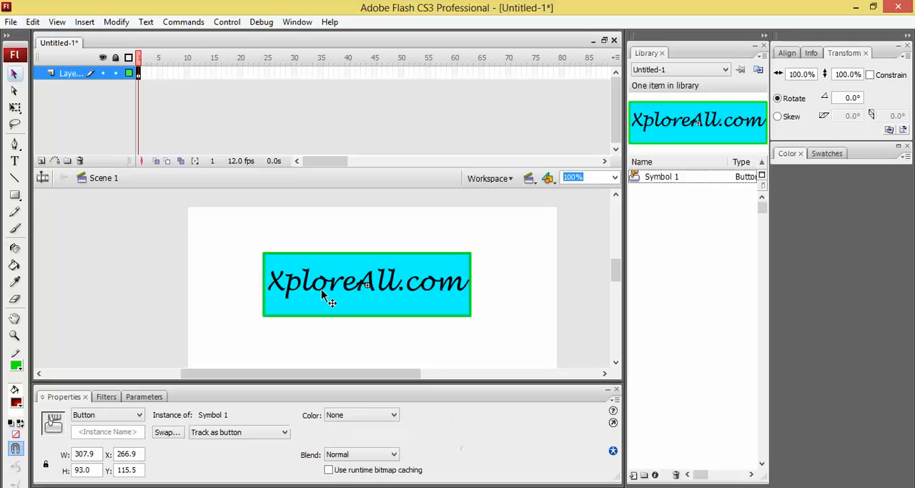
pyautogui.press('Delete')
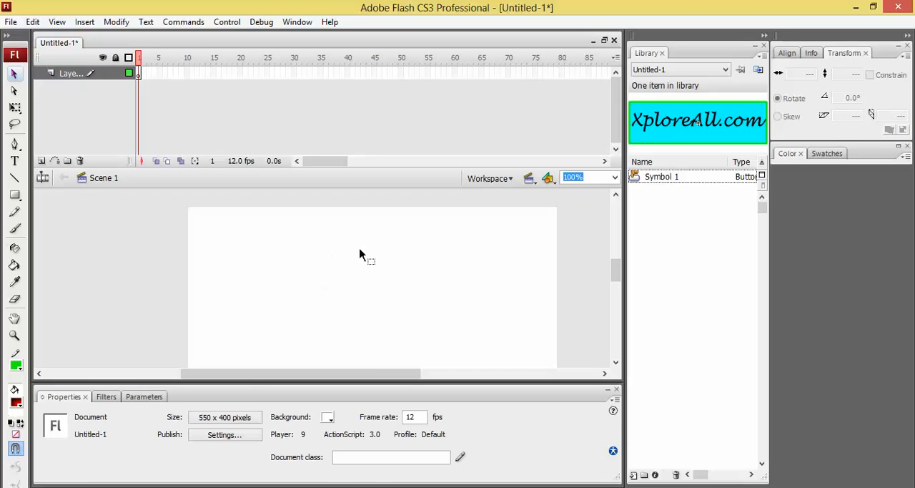
pyautogui.click(662, 180)
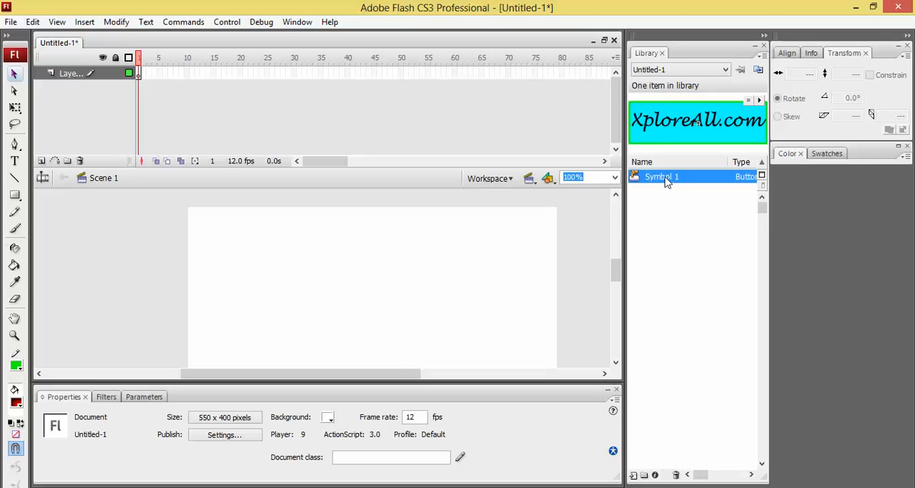
pyautogui.moveTo(664, 180); pyautogui.dragTo(362, 271)
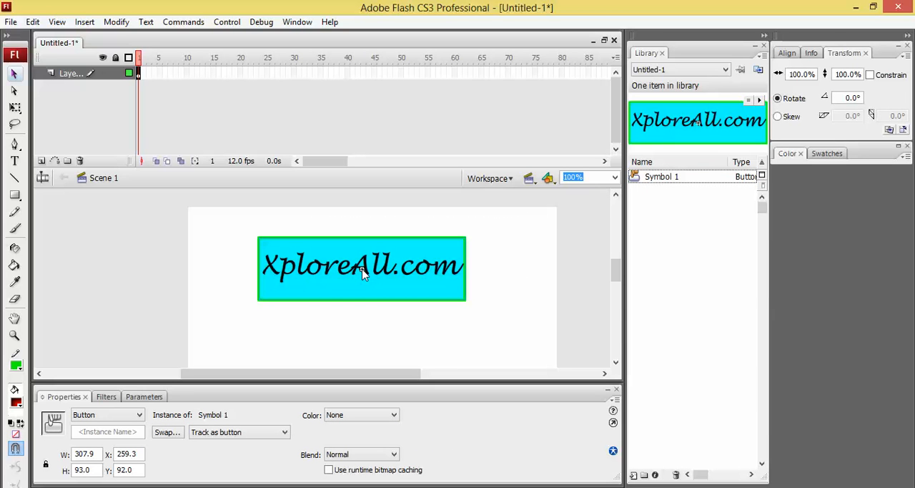
# Step: Test the movie with the newly placed button instance, try its rollover and pressed states, and close the preview
pyautogui.hotkey('ctrl', 'Return')
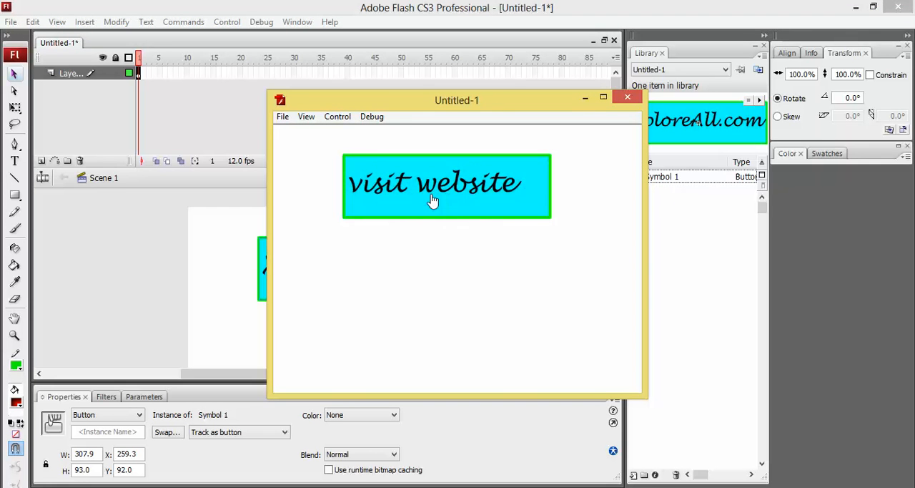
pyautogui.click(405, 205)
pyautogui.click(441, 210)
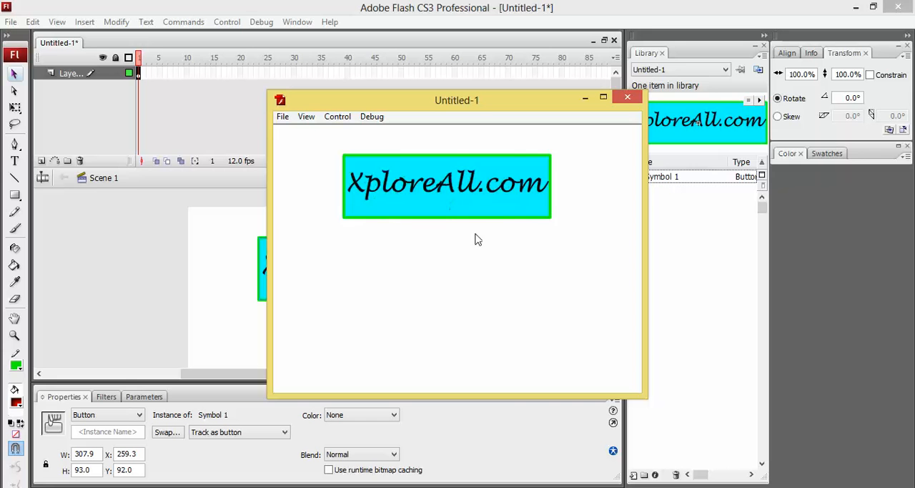
pyautogui.click(625, 100)
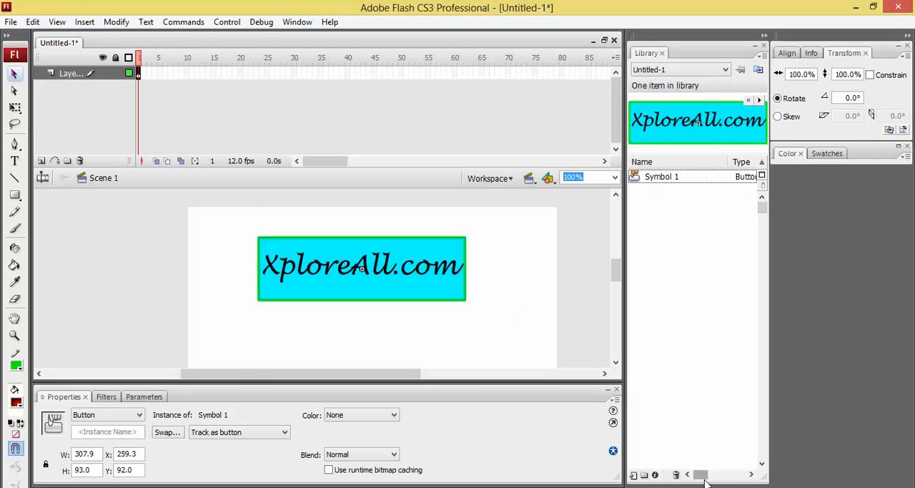